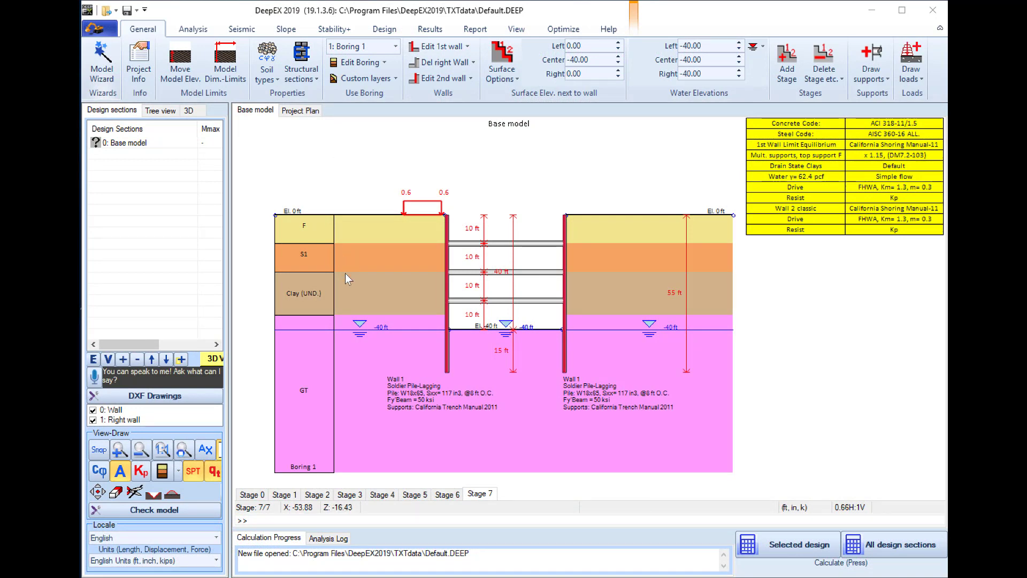
# Look through the base model's construction stages from Stage 0 to Stage 7
pyautogui.click(253, 495)
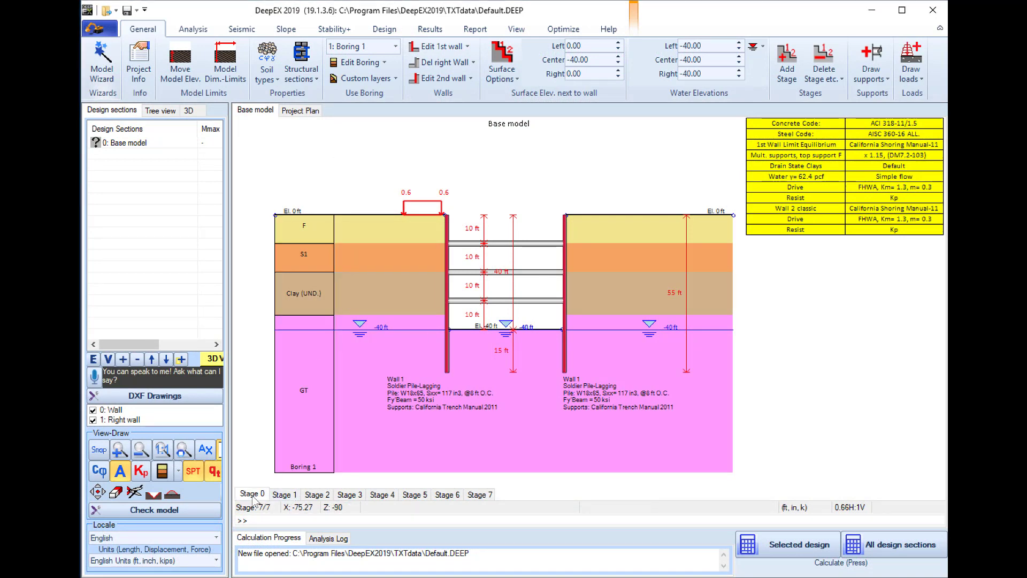
pyautogui.click(282, 495)
pyautogui.click(319, 494)
pyautogui.click(350, 495)
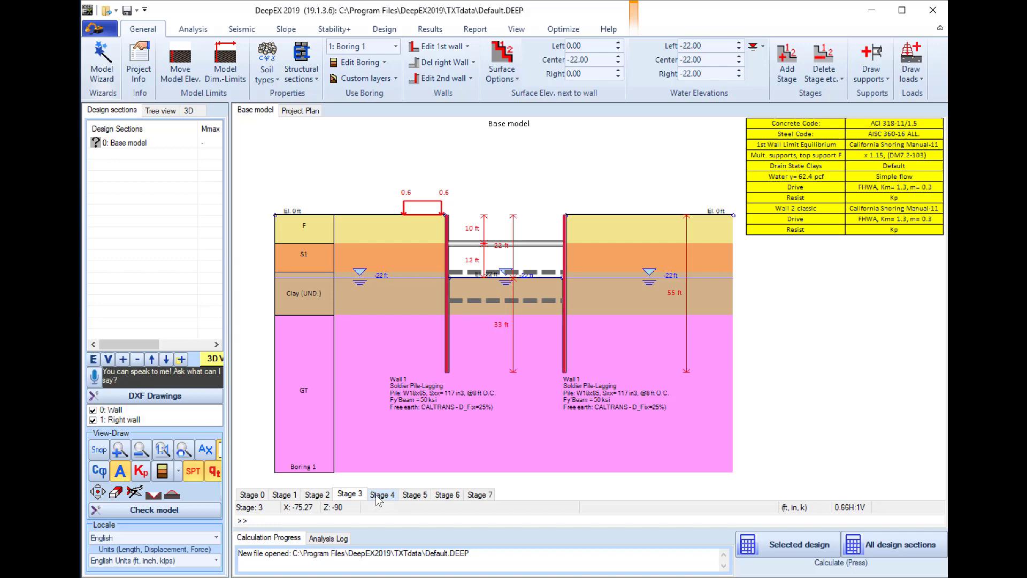
pyautogui.click(382, 495)
pyautogui.click(415, 495)
pyautogui.click(448, 494)
pyautogui.click(477, 495)
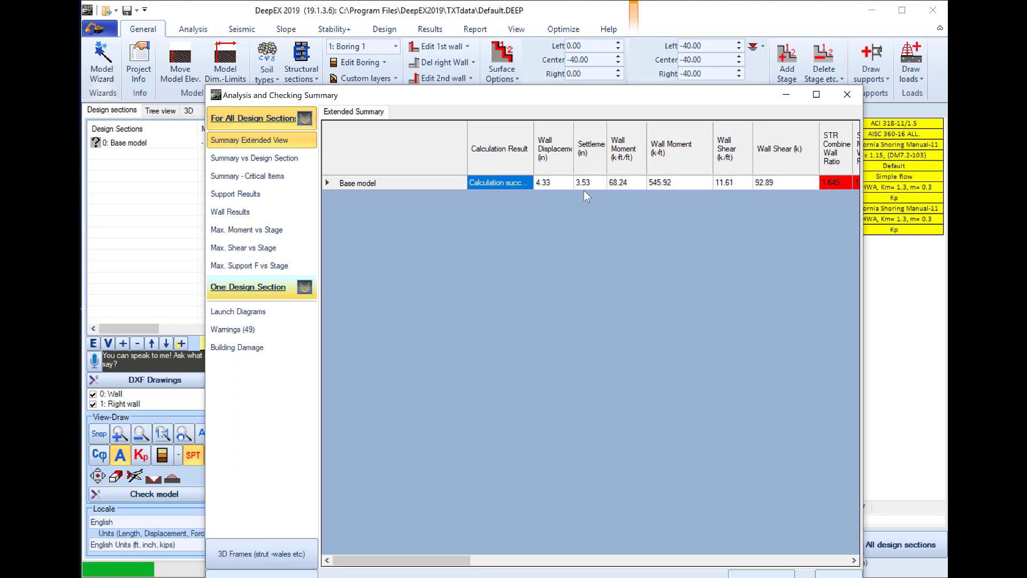
# Review and close the extended analysis summary, and compare the wall moment results of Stages 5, 6 and 7
pyautogui.moveTo(410, 561); pyautogui.dragTo(571, 567)
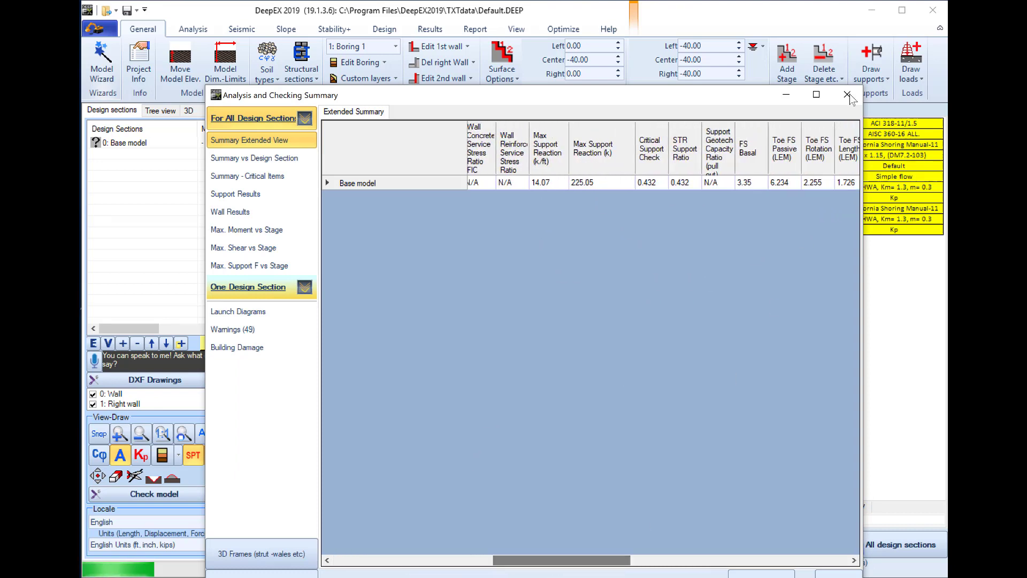
pyautogui.click(844, 95)
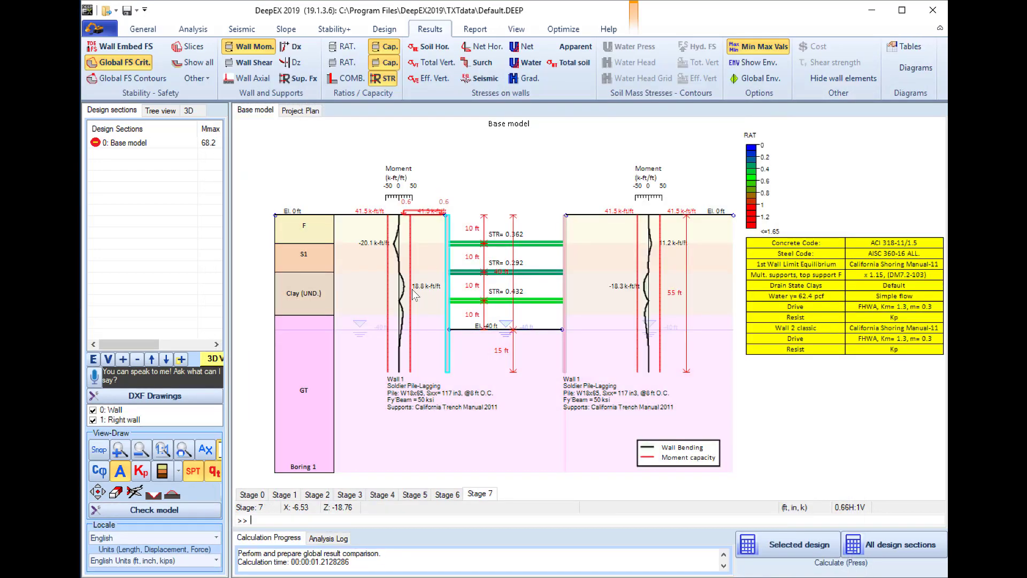
pyautogui.click(456, 497)
pyautogui.click(472, 496)
pyautogui.click(414, 499)
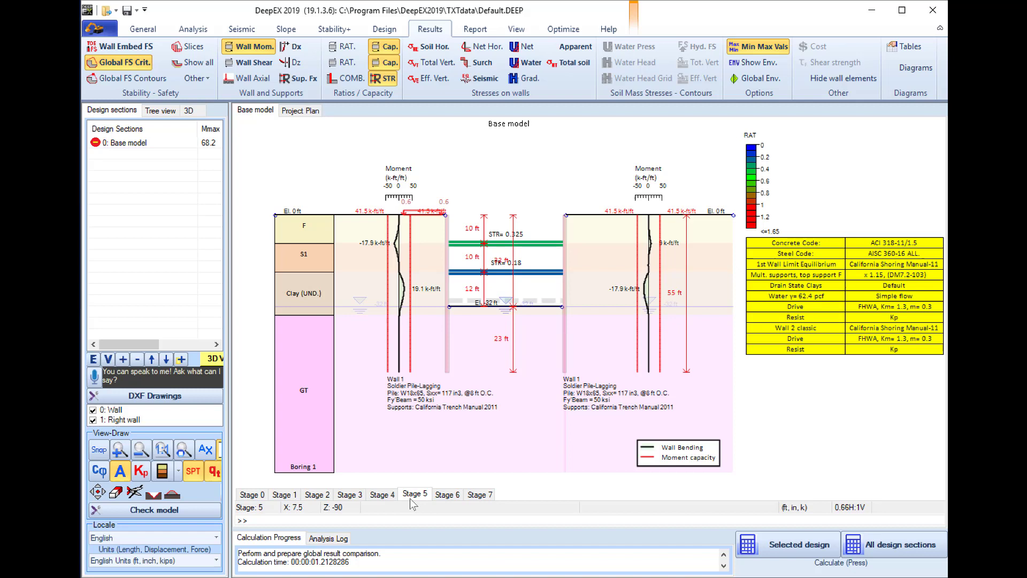
pyautogui.click(480, 495)
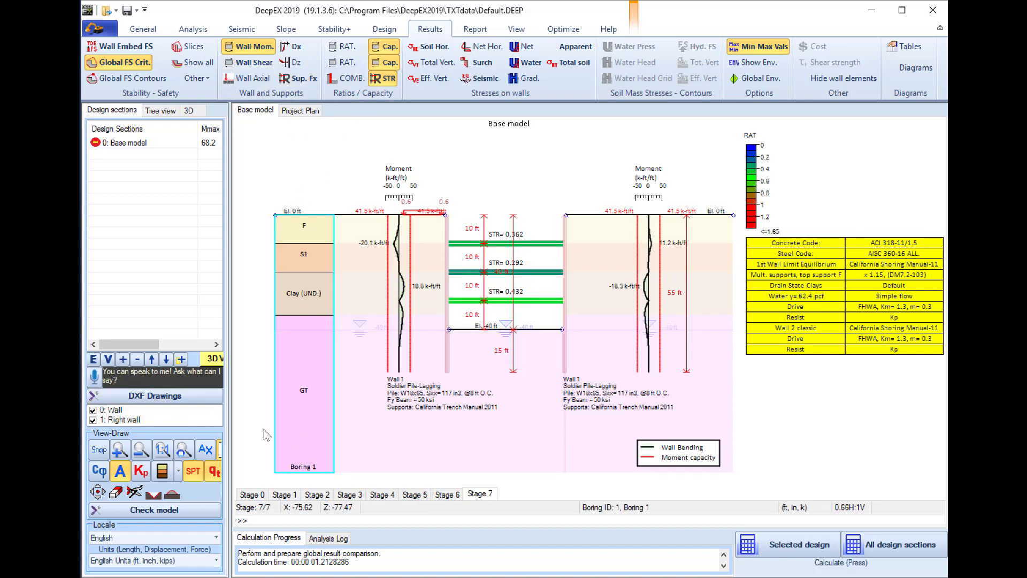
# Open the DXF drawings export and preview the base model's design section at Stage 7 and its wall section
pyautogui.click(163, 396)
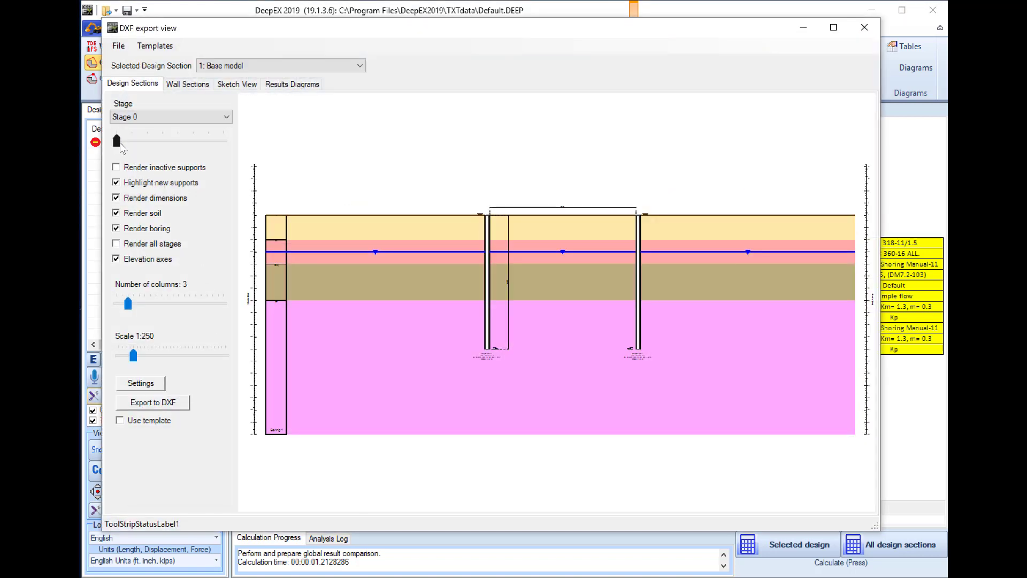
pyautogui.moveTo(120, 141); pyautogui.dragTo(229, 145)
pyautogui.scroll(2, 466, 246)
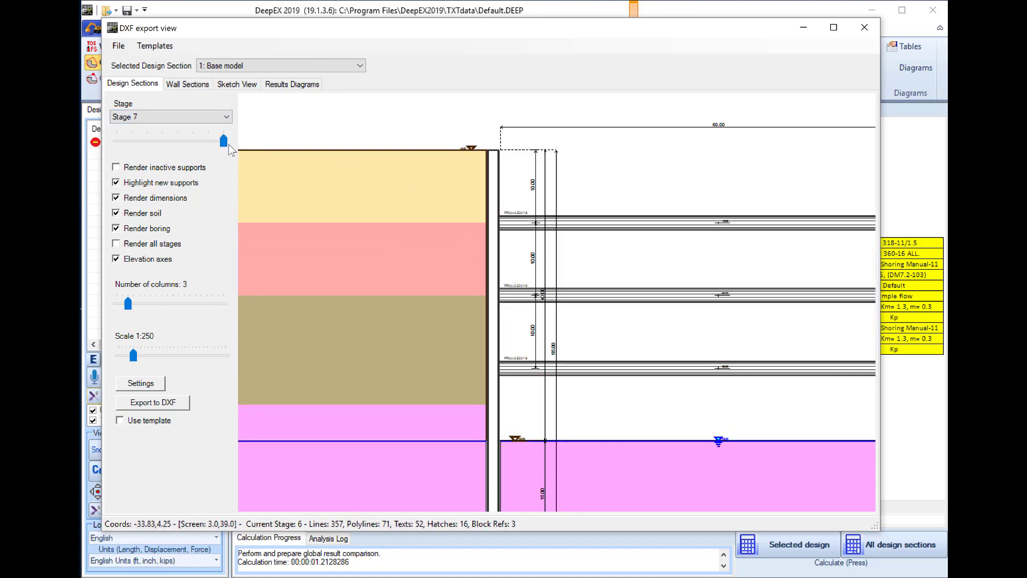
pyautogui.click(196, 85)
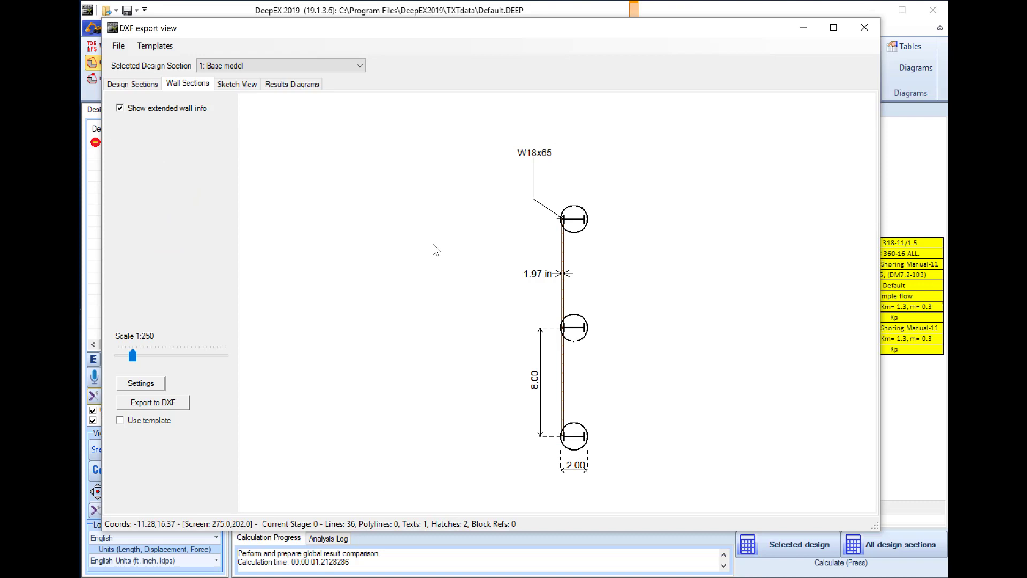
# Set both the sketch view and the results diagrams of the DXF export to Stage 7
pyautogui.click(246, 85)
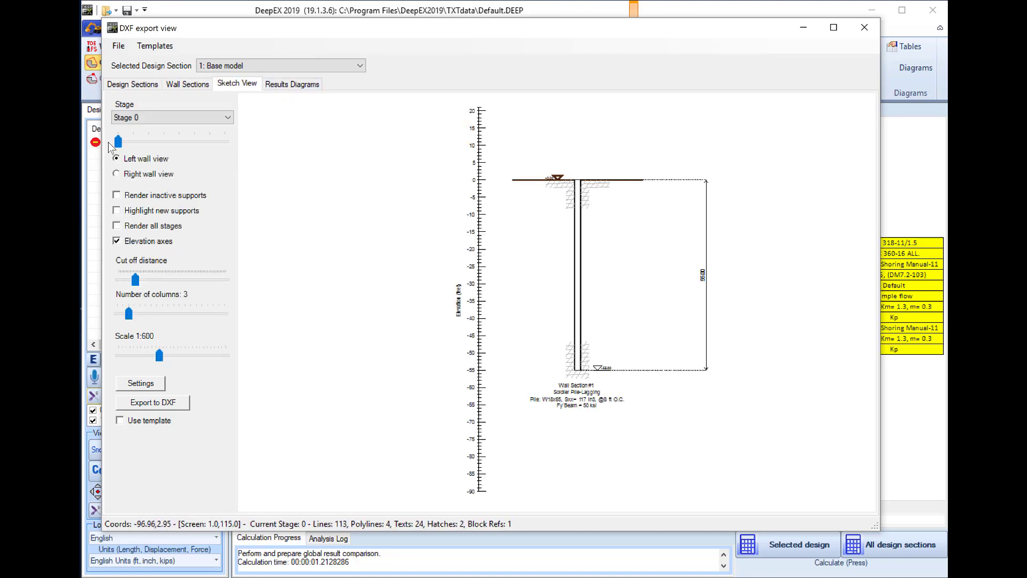
pyautogui.moveTo(195, 141); pyautogui.dragTo(223, 141)
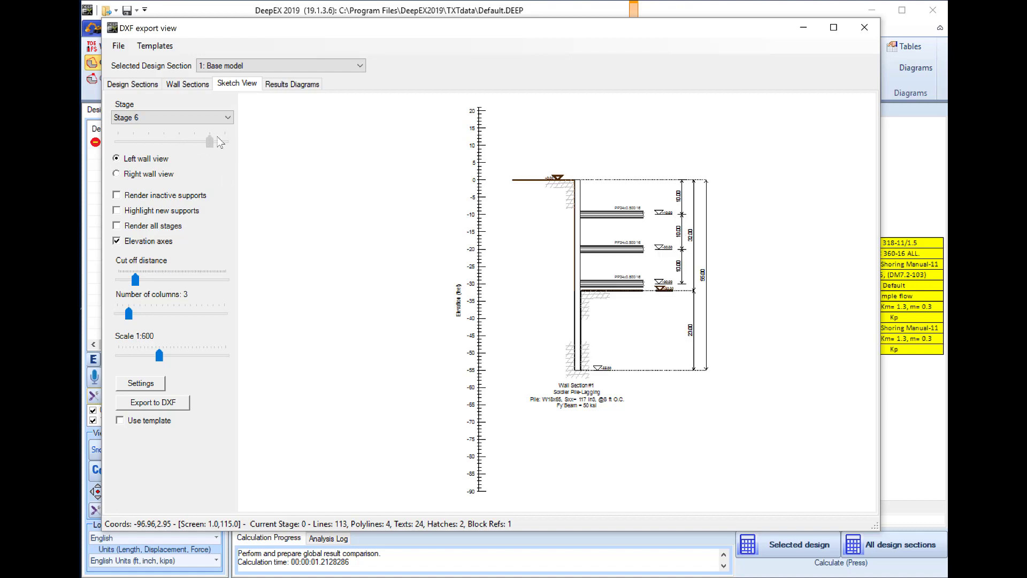
pyautogui.click(291, 84)
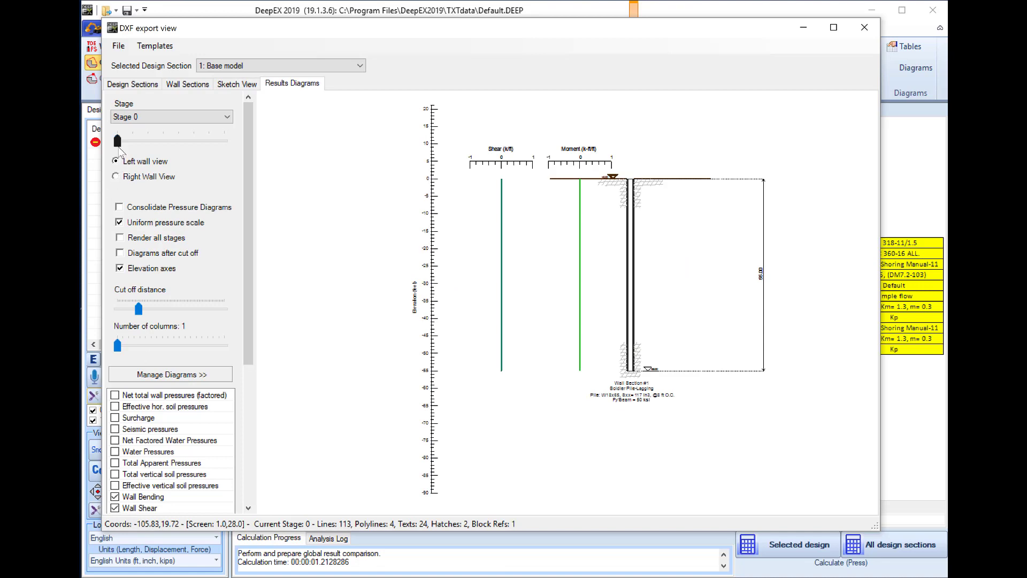
pyautogui.moveTo(117, 140); pyautogui.dragTo(242, 181)
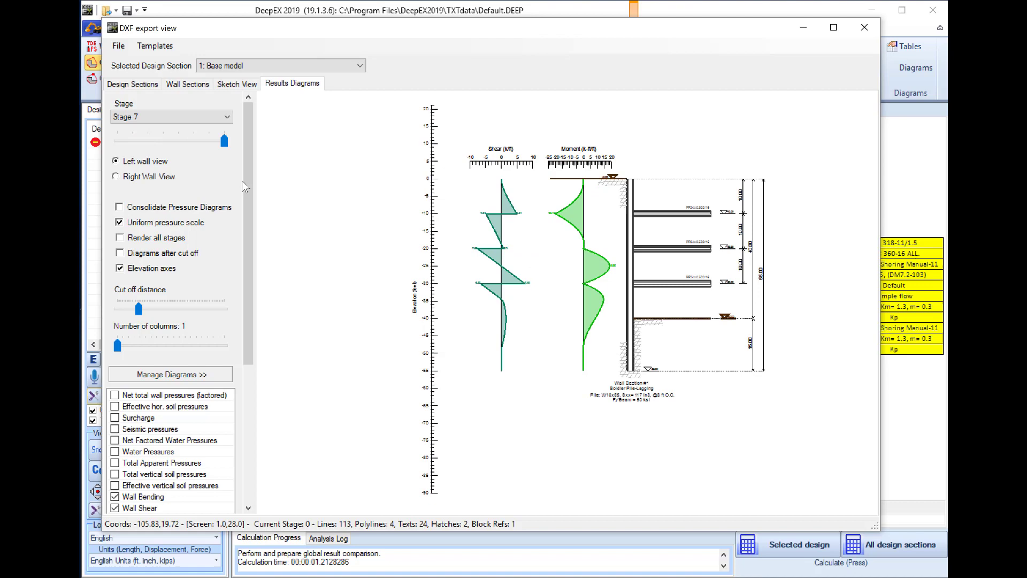
# Export the wall section drawing to a DXF file named ExportDXF_WallSection without opening the exported file
pyautogui.click(190, 84)
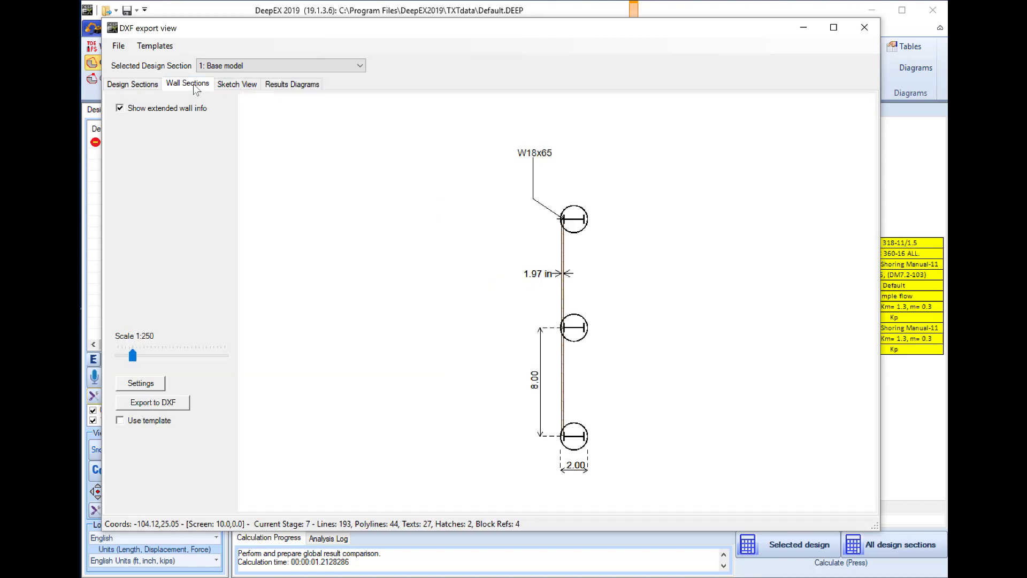
pyautogui.rightClick(515, 298)
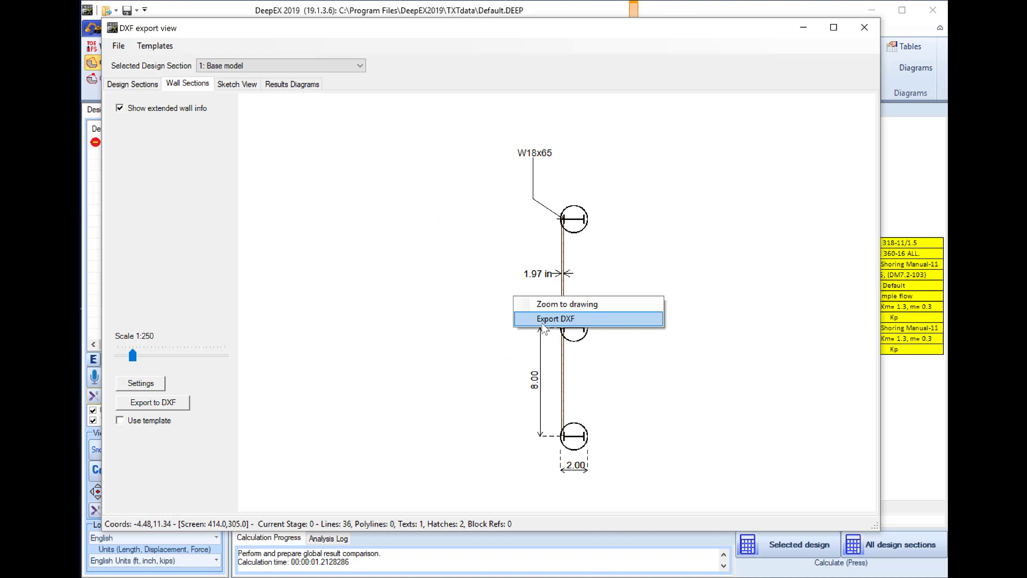
pyautogui.click(541, 323)
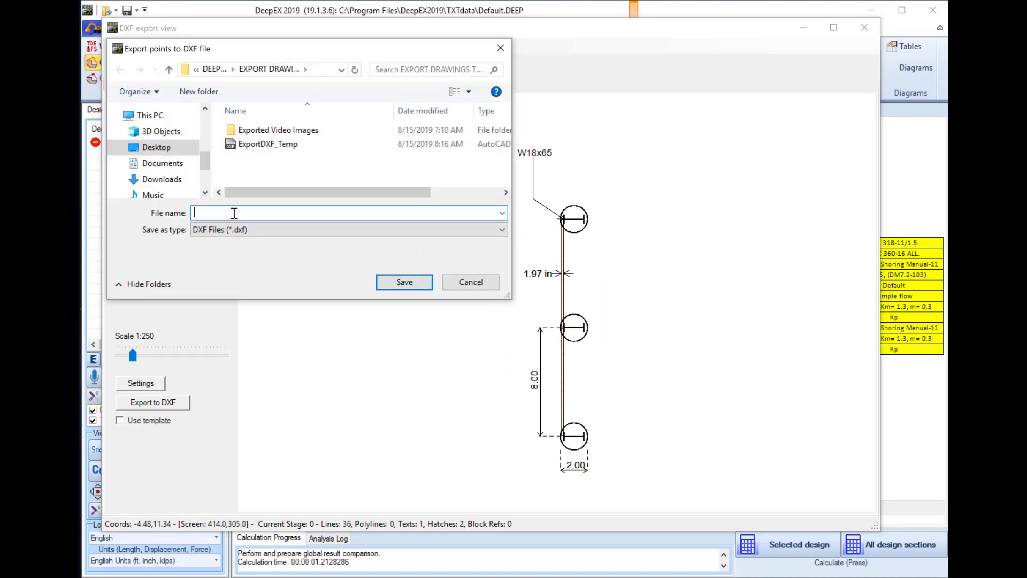
pyautogui.write('Export')
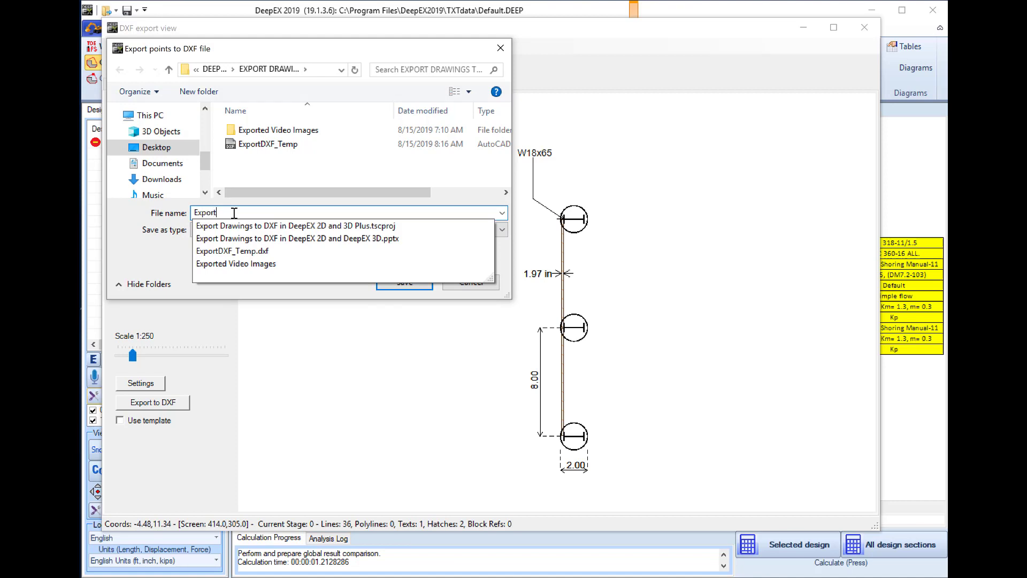
pyautogui.write('DX')
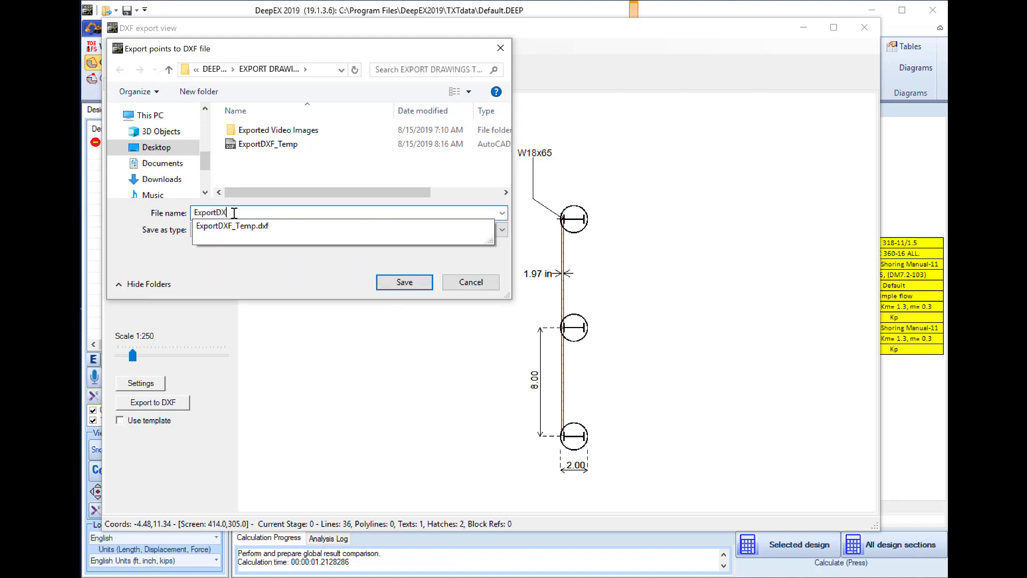
pyautogui.write('F_WallSection')
pyautogui.click(395, 280)
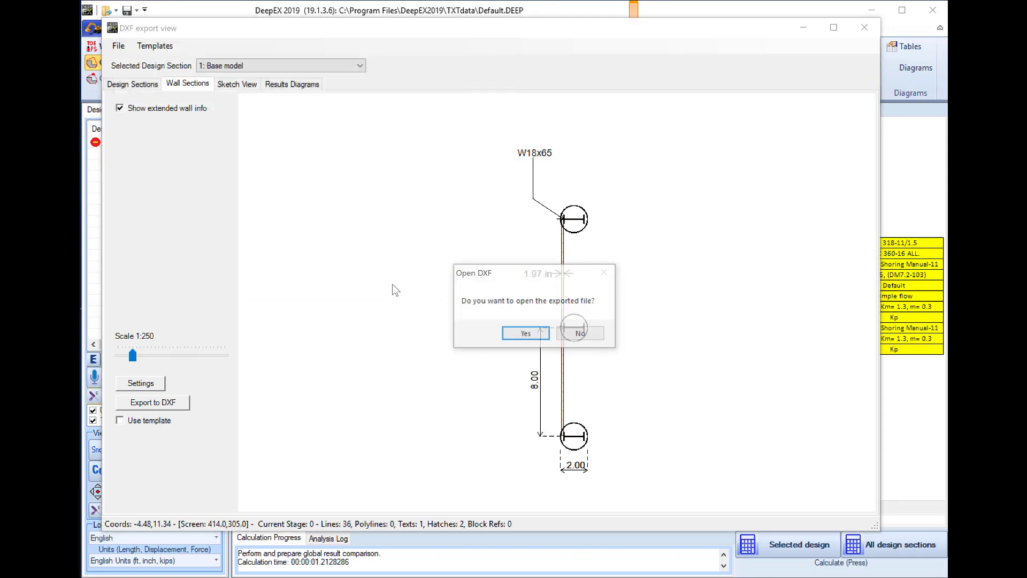
pyautogui.click(581, 334)
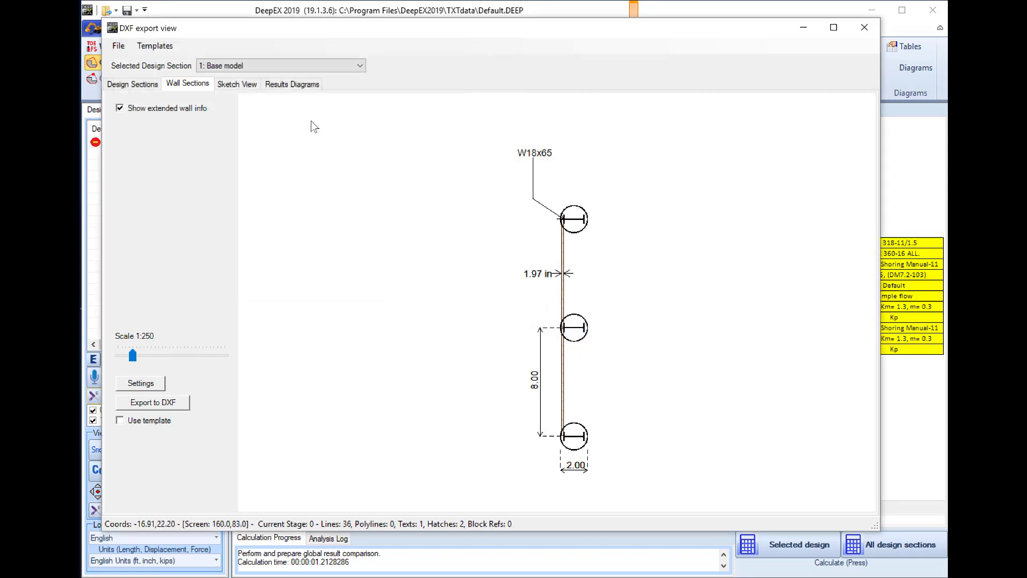
# Export the Stage 7 left wall sketch view as ExportDXF_2D_Section without opening the file, and close the DXF export view
pyautogui.click(248, 89)
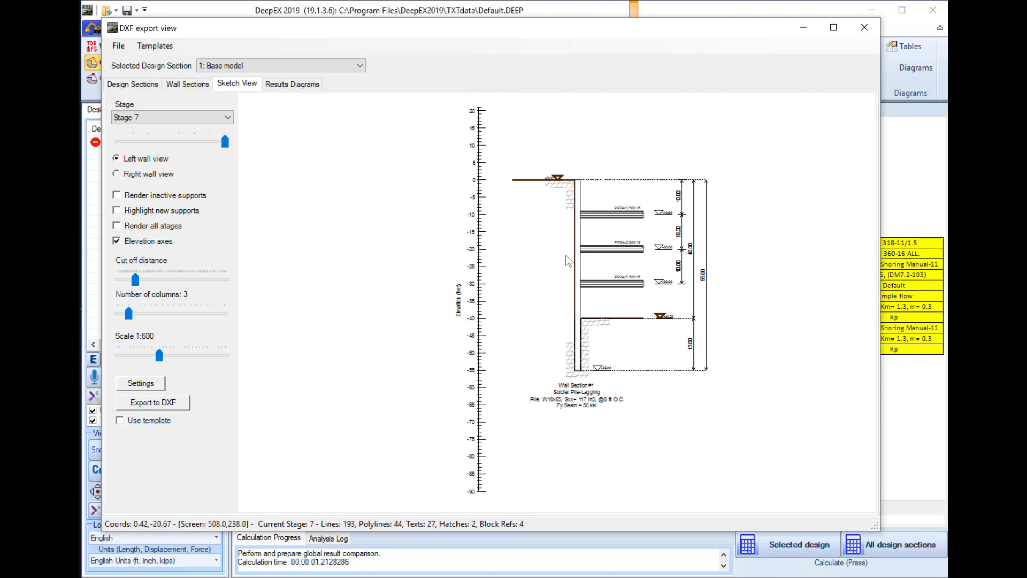
pyautogui.rightClick(543, 263)
pyautogui.click(566, 277)
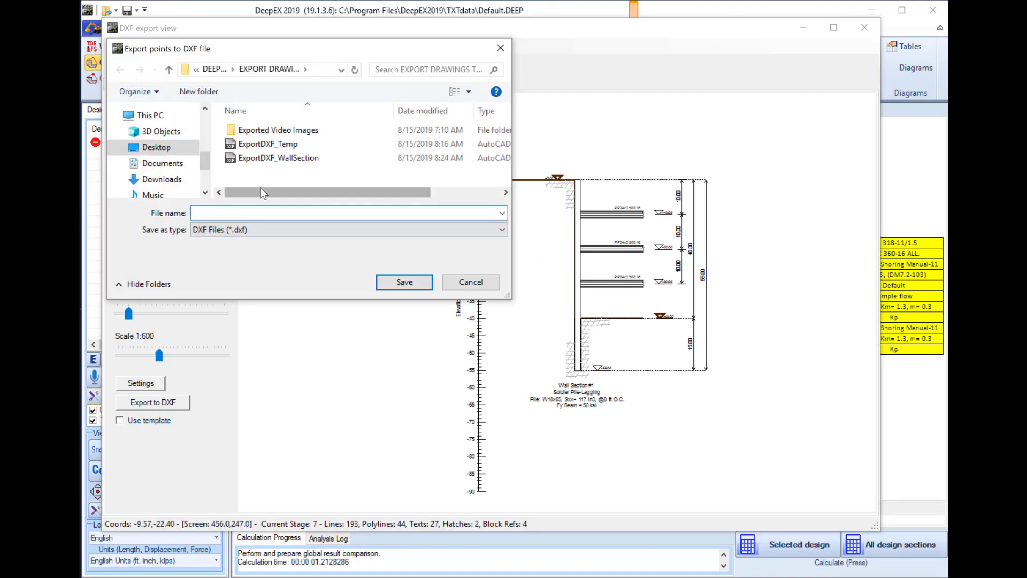
pyautogui.click(267, 157)
pyautogui.moveTo(275, 214); pyautogui.dragTo(234, 218)
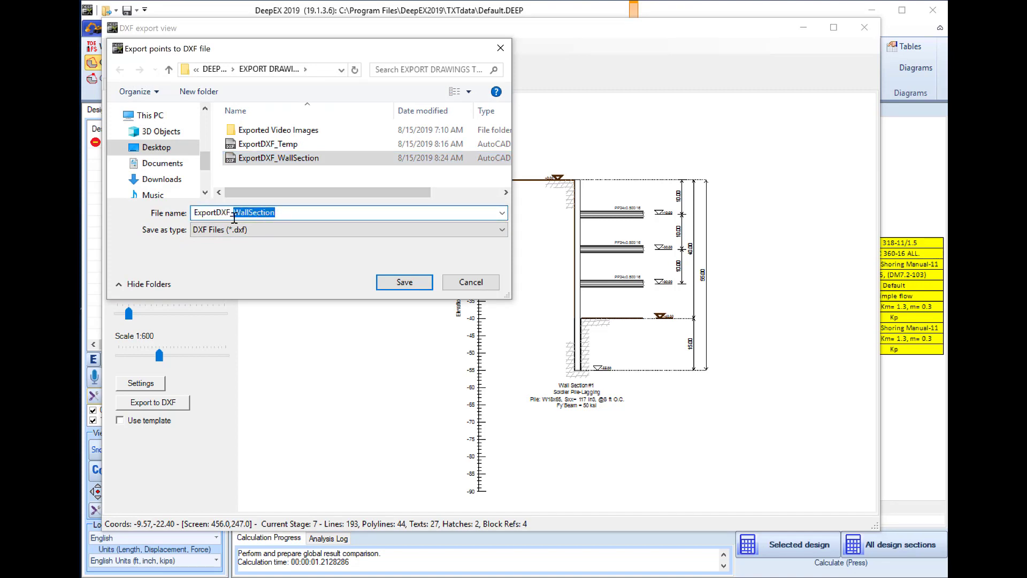
pyautogui.write('2D_Section')
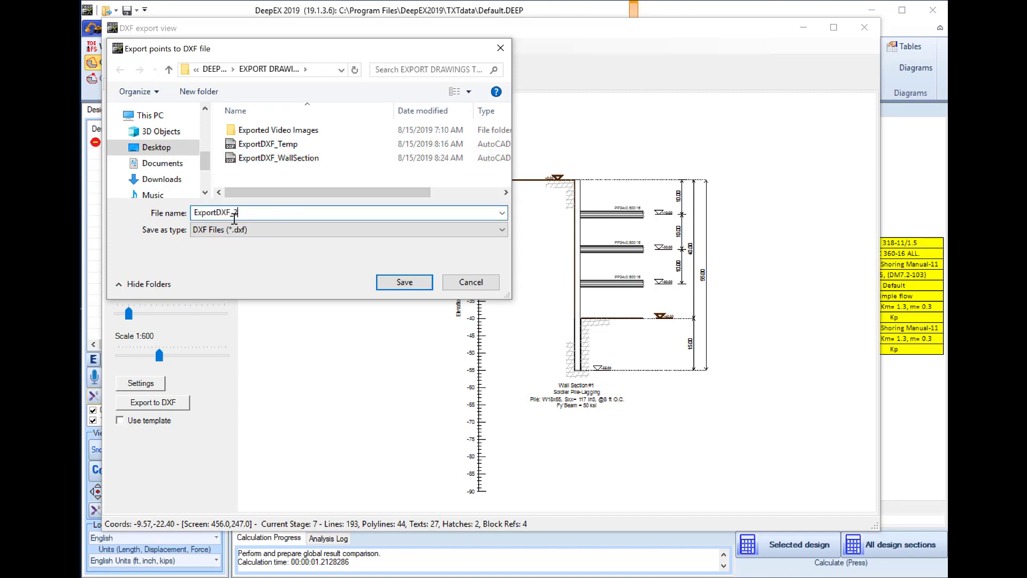
pyautogui.click(403, 283)
pyautogui.click(568, 336)
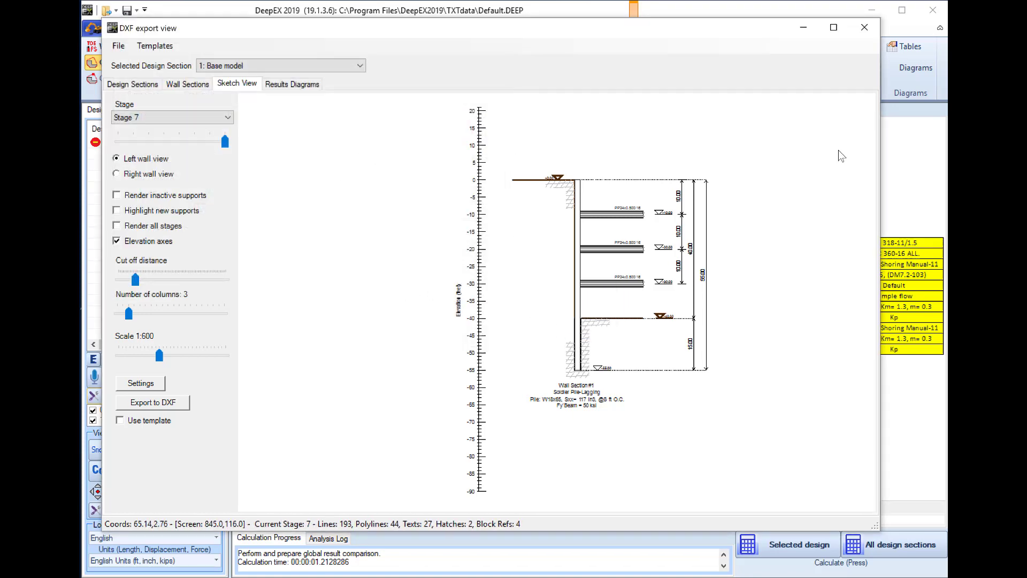
pyautogui.click(864, 27)
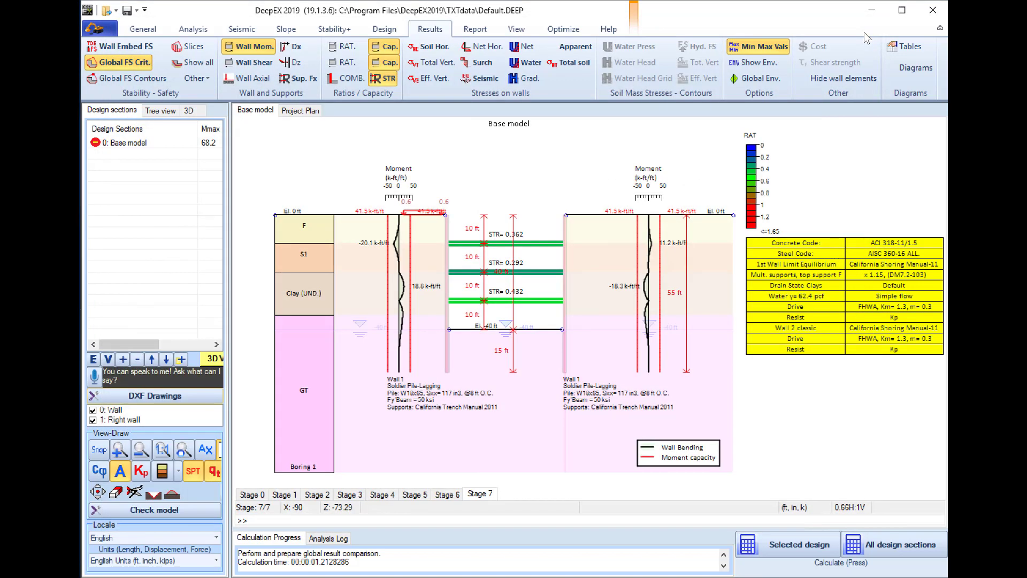
# Show the project plan with the 3D tools and open the wall perimeter designer for wall segment WN1
pyautogui.click(313, 111)
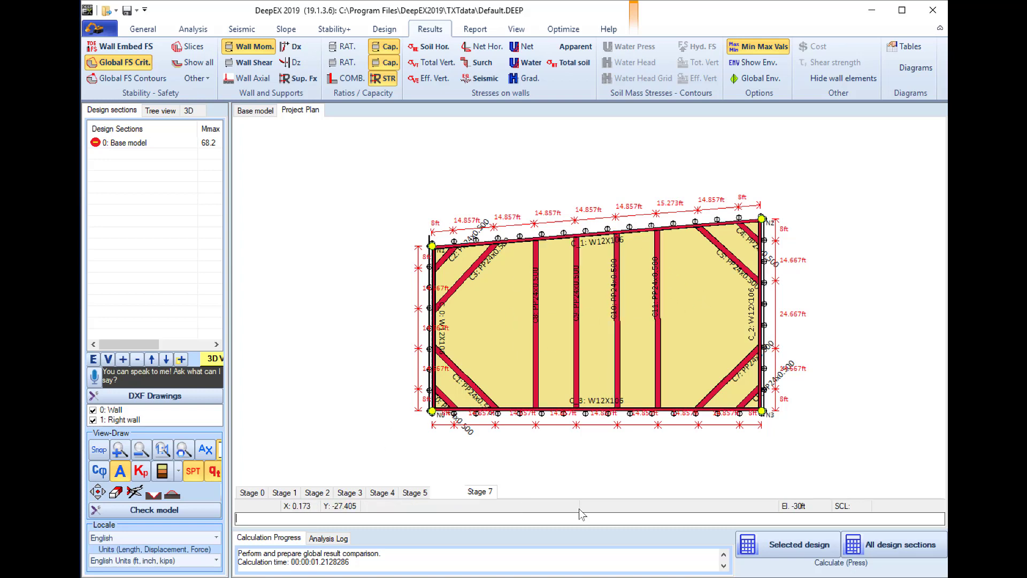
pyautogui.click(191, 111)
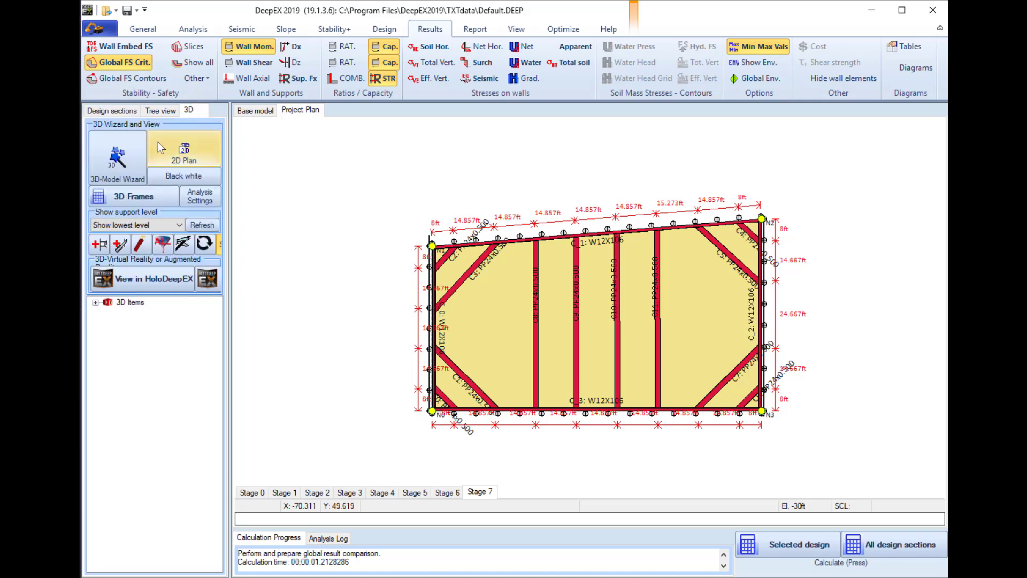
pyautogui.doubleClick(483, 241)
pyautogui.click(274, 168)
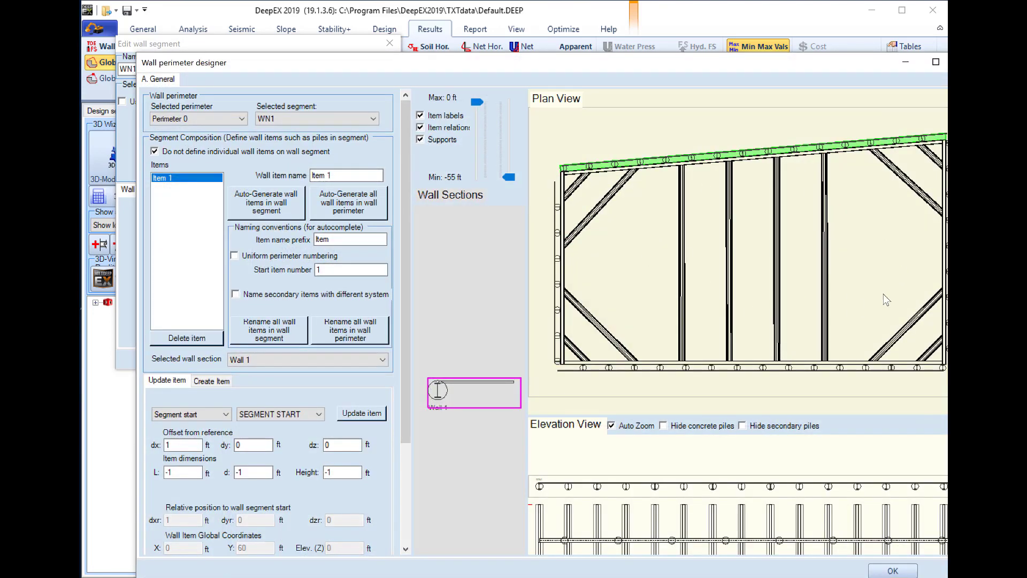
# Export the wall perimeter plan view to a DXF file named ExportDXF_Plan View without opening the exported file
pyautogui.scroll(-3, 903, 246)
pyautogui.scroll(3, 903, 247)
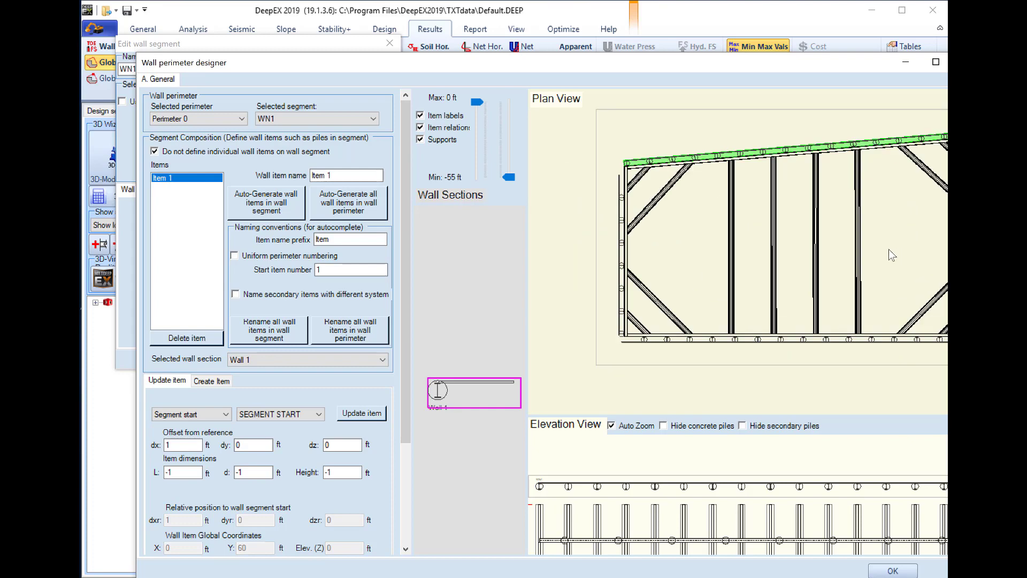
pyautogui.scroll(-3, 866, 245)
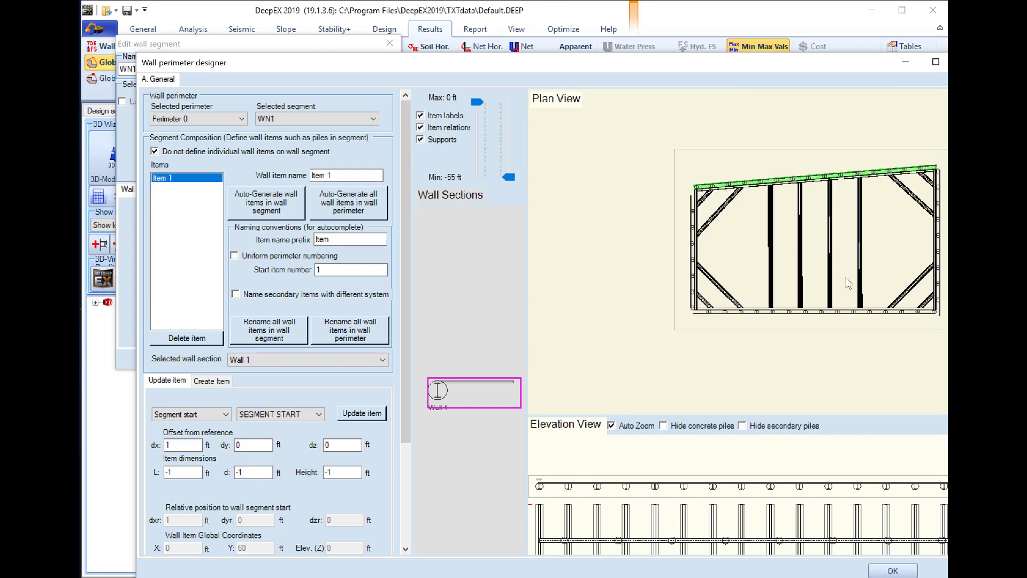
pyautogui.scroll(3, 850, 336)
pyautogui.scroll(-3, 844, 315)
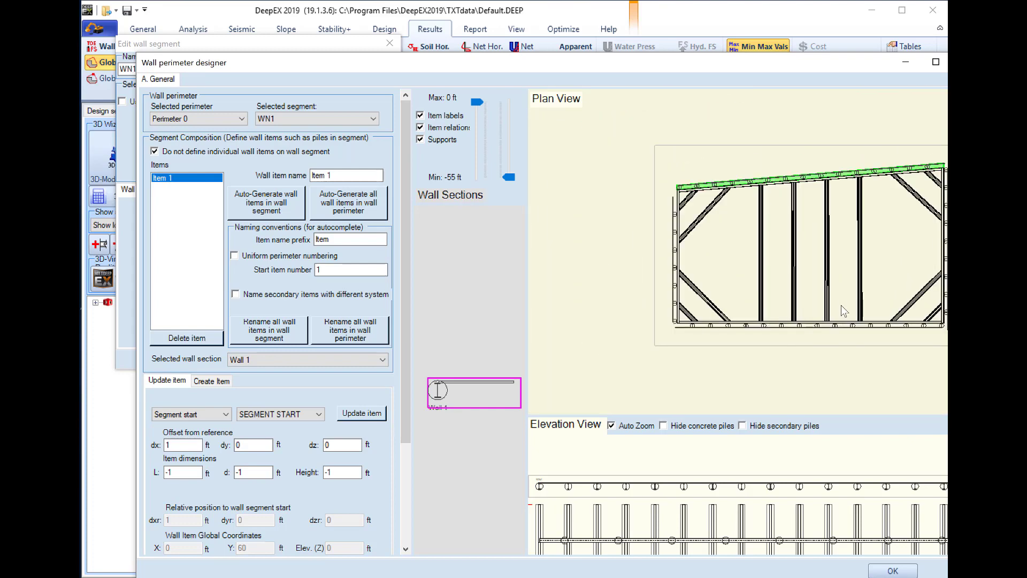
pyautogui.rightClick(831, 277)
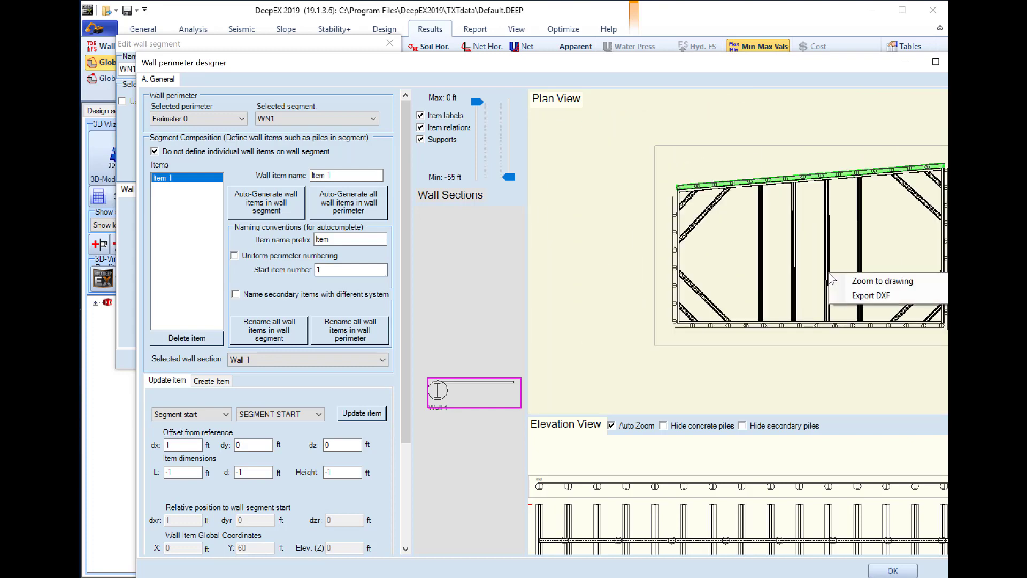
pyautogui.click(853, 297)
pyautogui.click(316, 207)
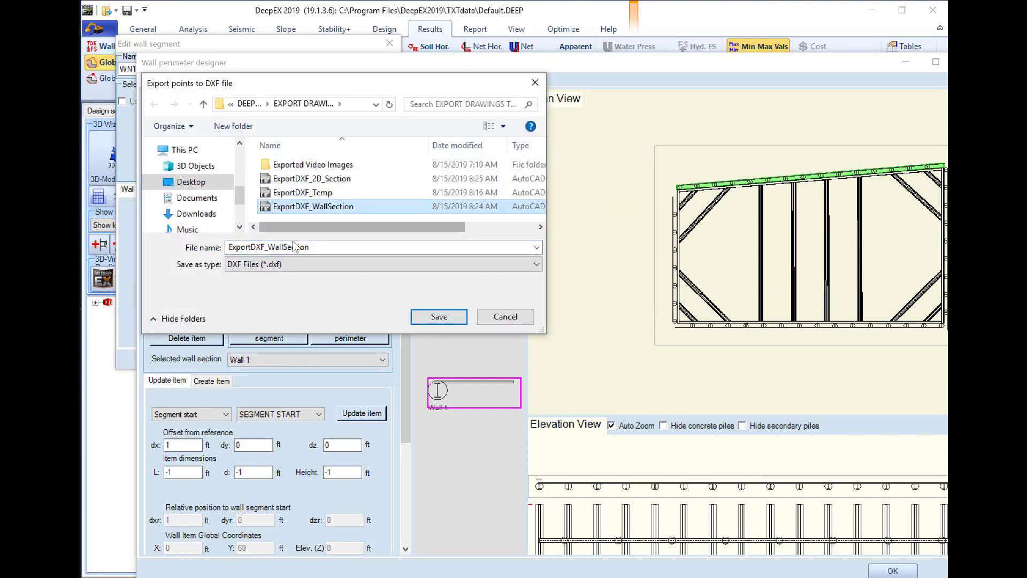
pyautogui.click(294, 246)
pyautogui.moveTo(310, 246); pyautogui.dragTo(268, 247)
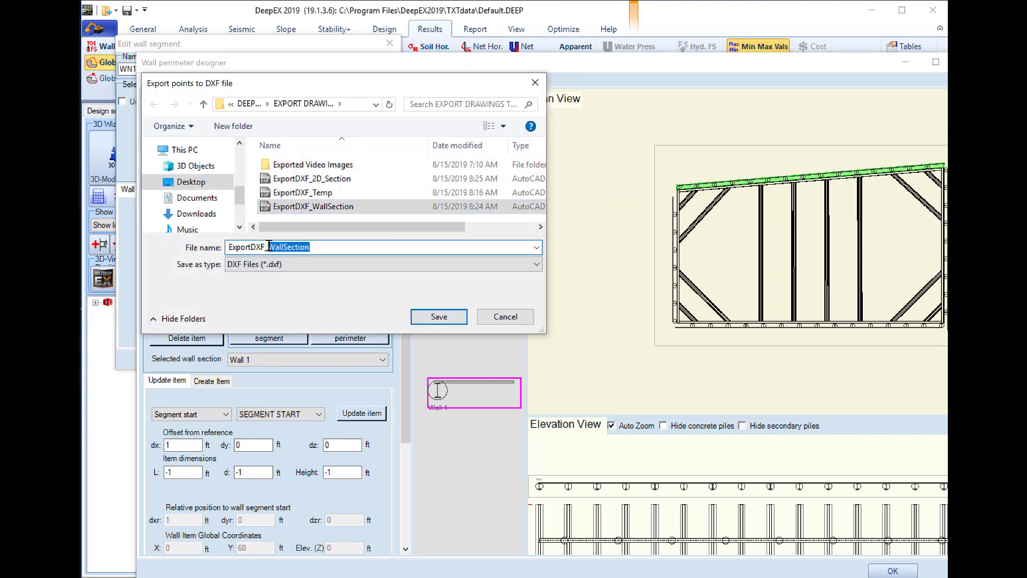
pyautogui.write('Plan View')
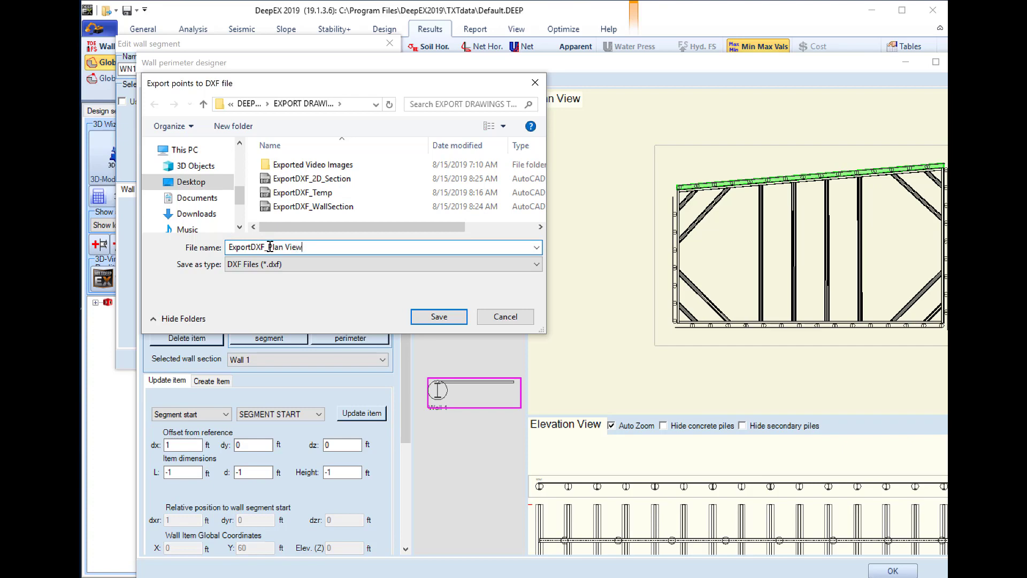
pyautogui.click(426, 321)
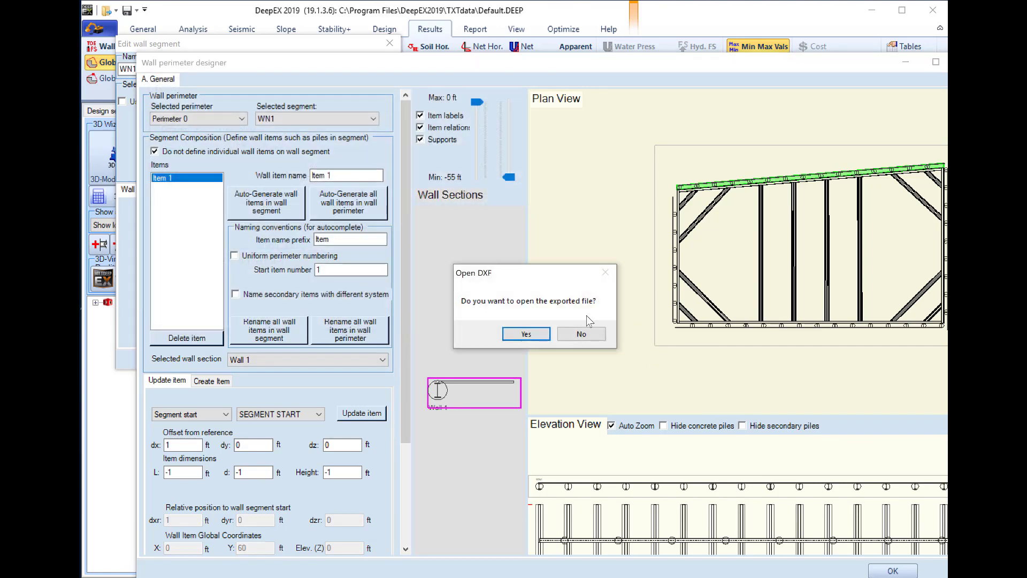
pyautogui.click(582, 334)
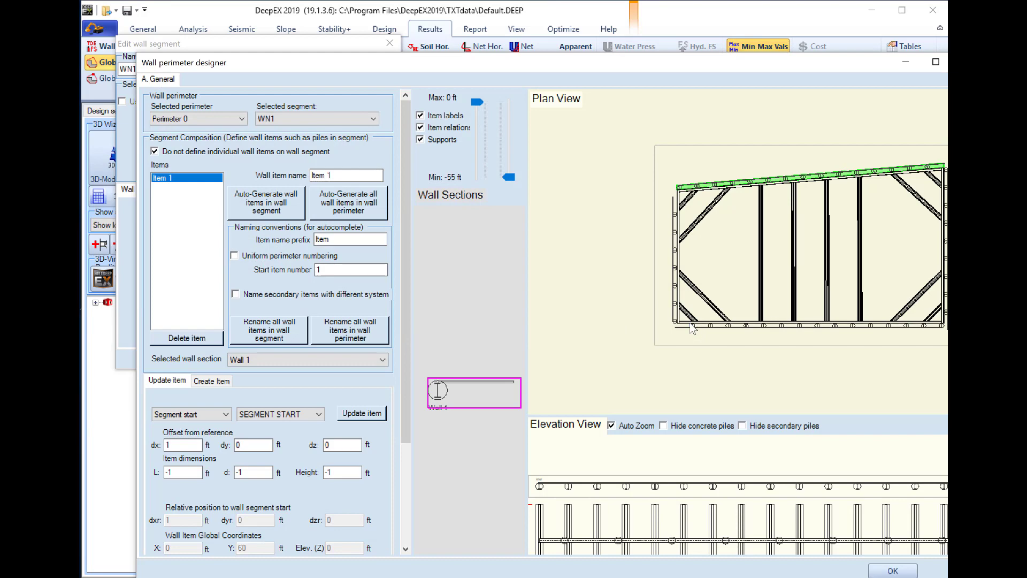
# Enlarge the elevation view area and select wall segment WN0 in the plan to show its elevation
pyautogui.scroll(-2, 705, 351)
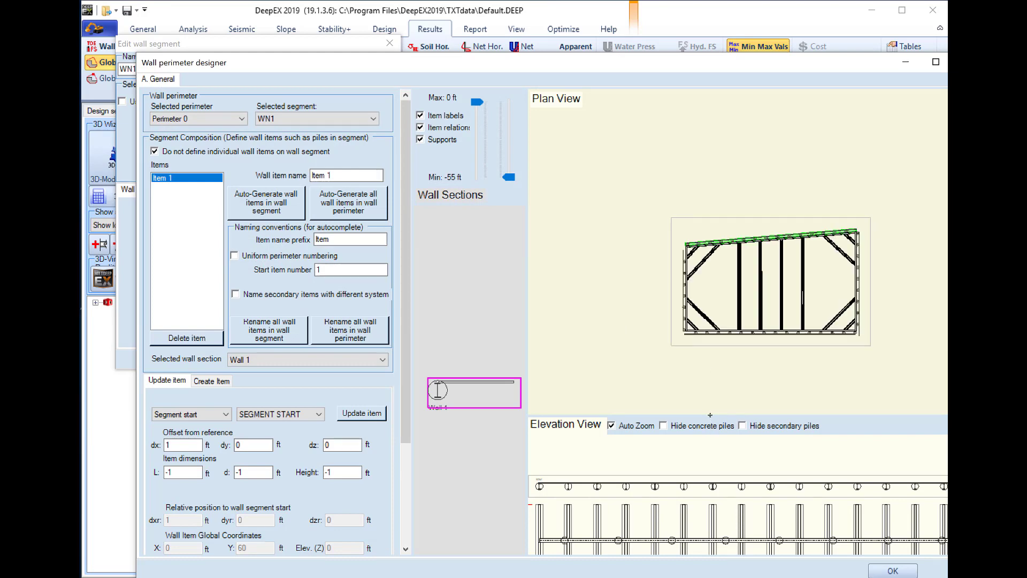
pyautogui.moveTo(710, 415); pyautogui.dragTo(710, 317)
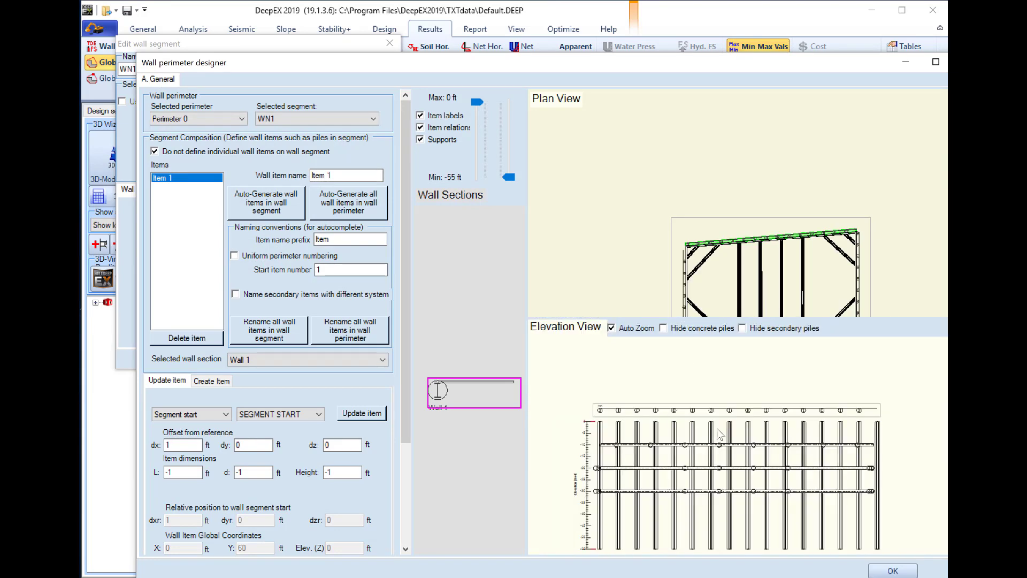
pyautogui.click(685, 294)
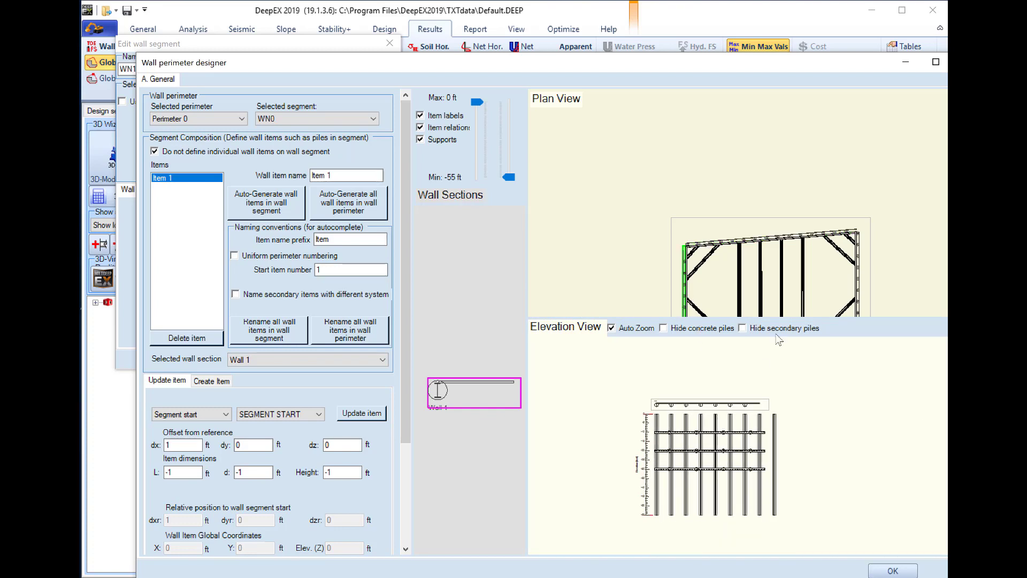
# Export the WN0 elevation view to a DXF file named ExportDXF_Elevation without opening the exported file
pyautogui.scroll(2, 753, 407)
pyautogui.rightClick(715, 434)
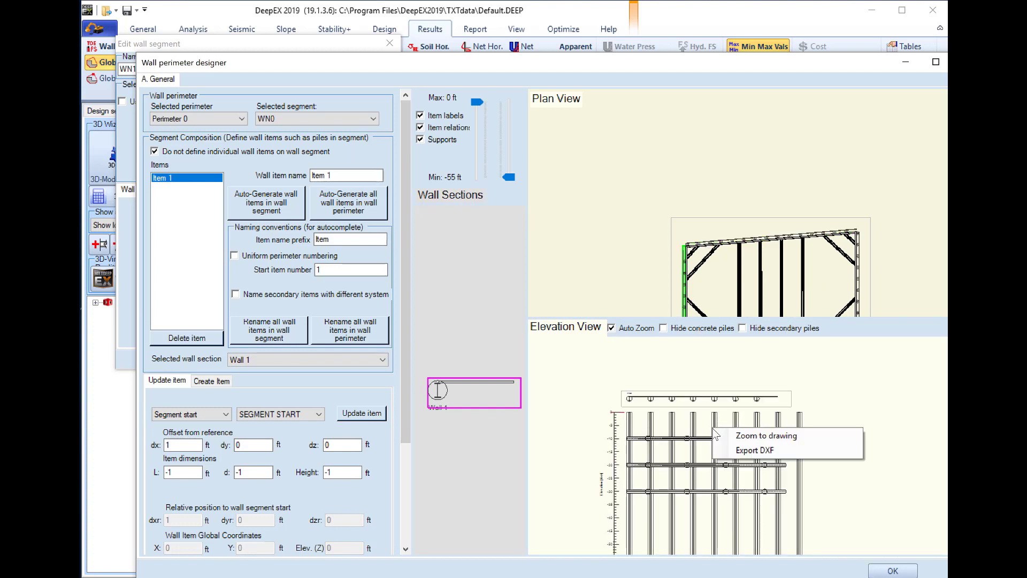
pyautogui.click(754, 450)
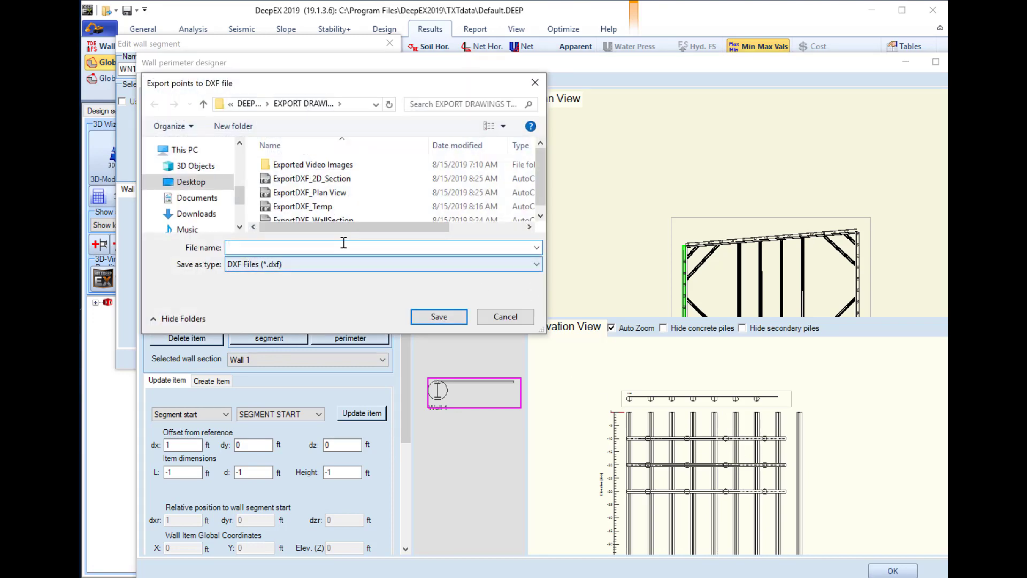
pyautogui.scroll(-1, 308, 214)
pyautogui.click(307, 213)
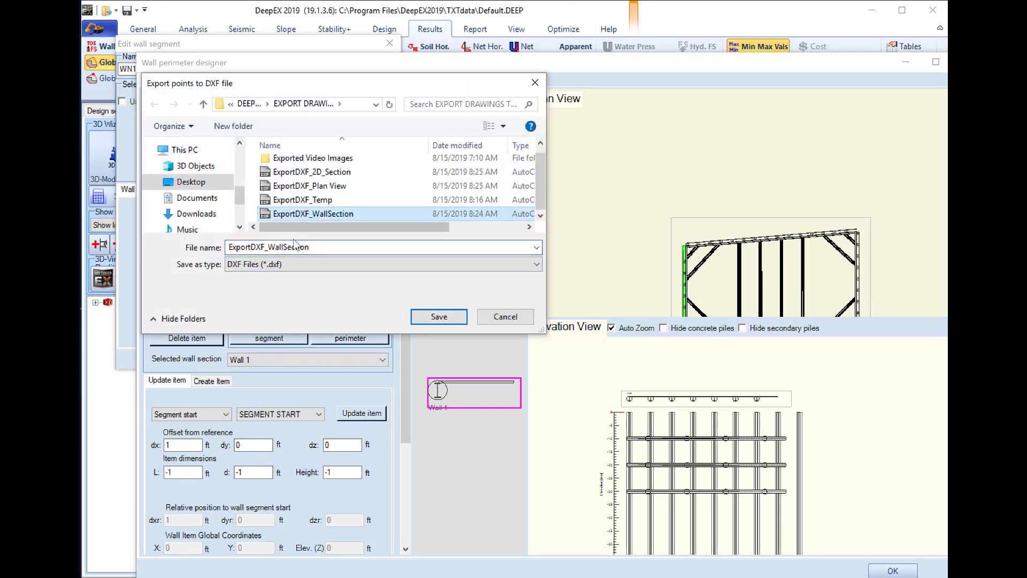
pyautogui.click(296, 246)
pyautogui.moveTo(311, 247); pyautogui.dragTo(271, 246)
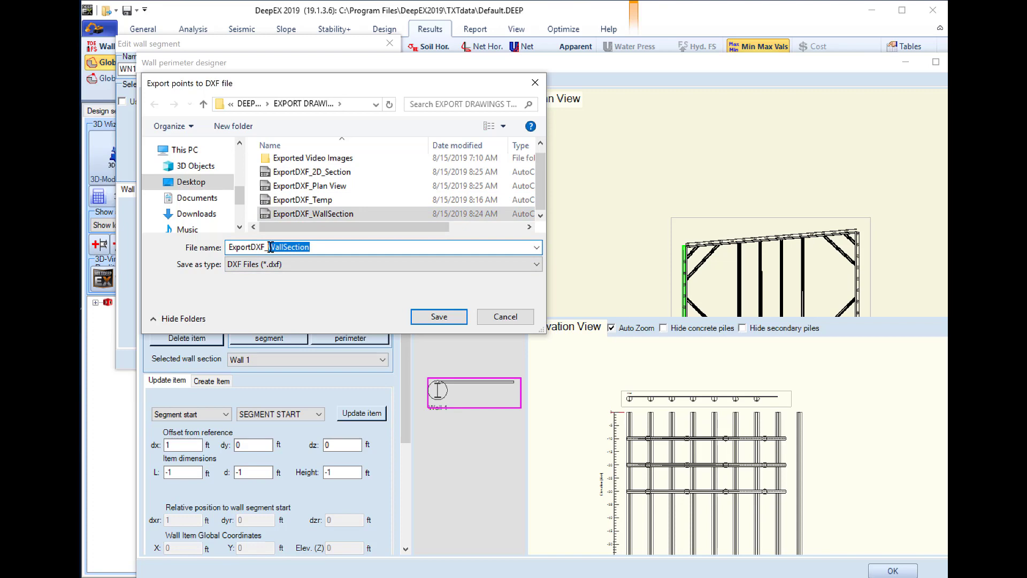
pyautogui.press('BackSpace')
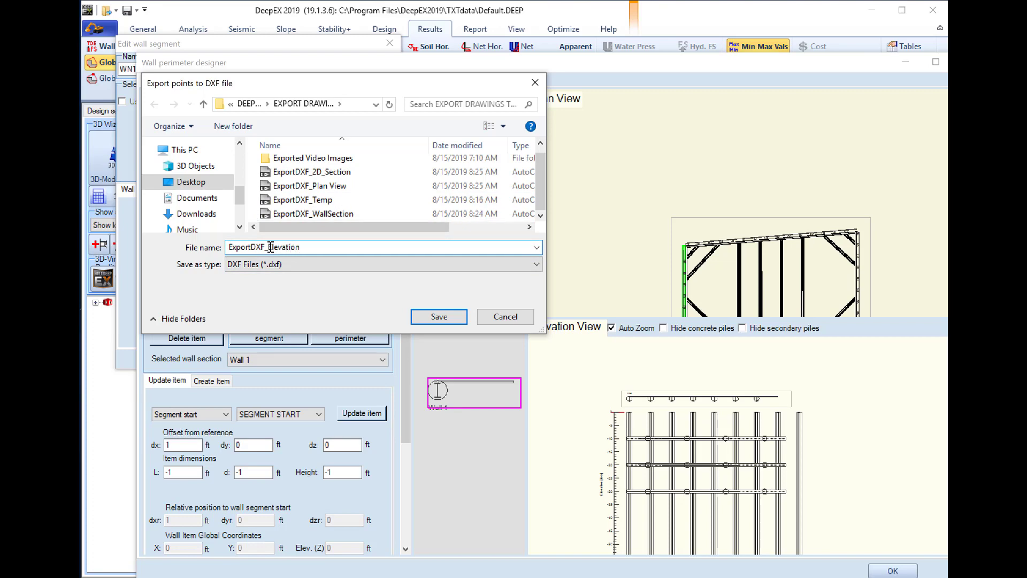
pyautogui.write('Elevation')
pyautogui.press('Return')
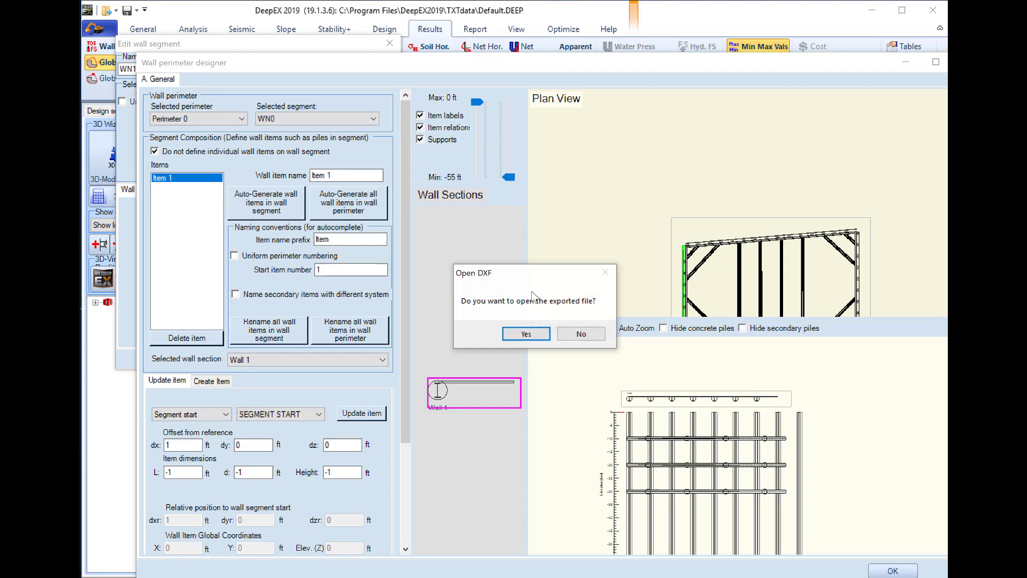
pyautogui.click(583, 334)
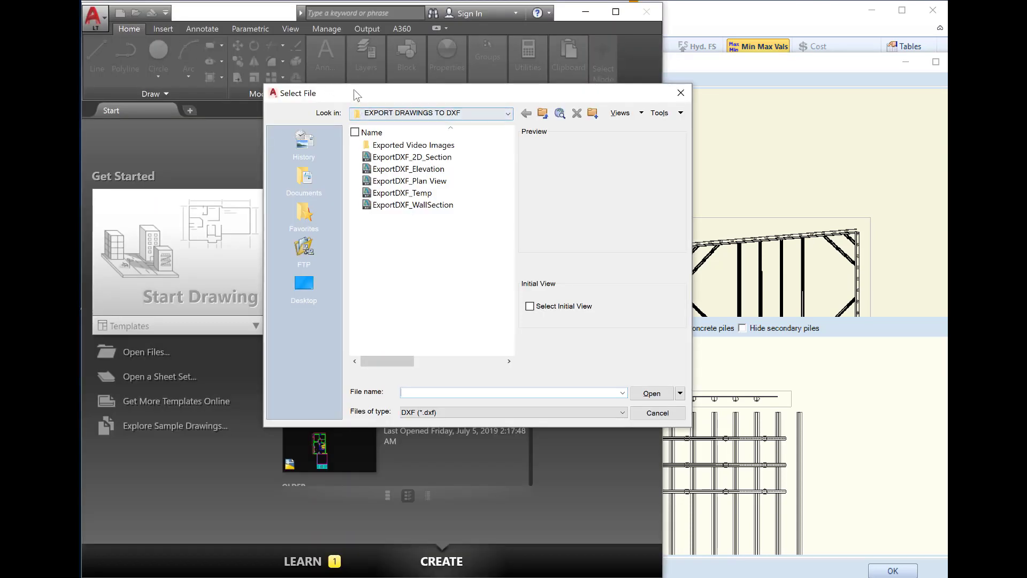
# In AutoCAD LT, open the ExportDXF_Elevation file, widen the program window and bring the whole elevation drawing into view
pyautogui.moveTo(357, 95); pyautogui.dragTo(357, 103)
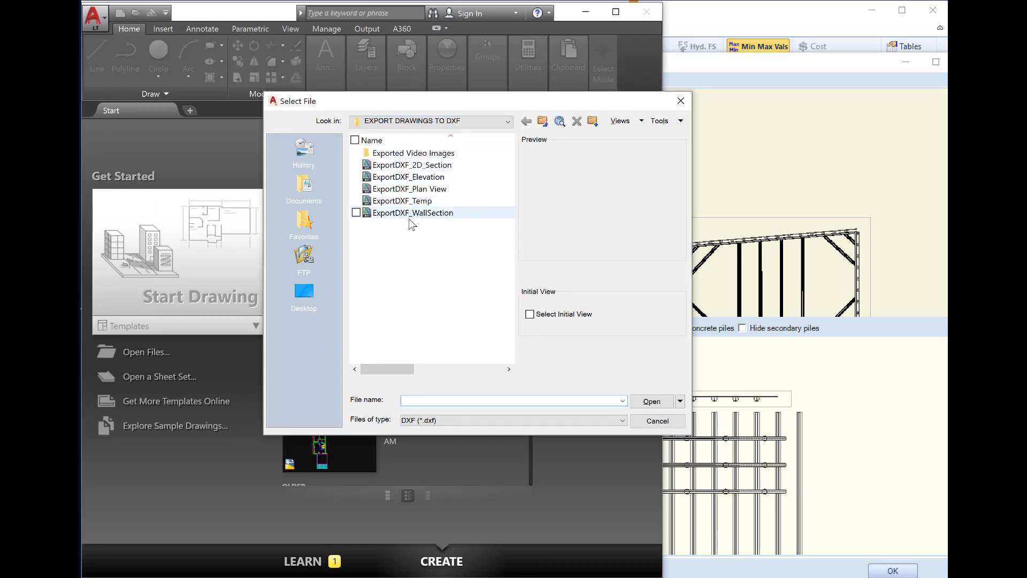
pyautogui.doubleClick(420, 177)
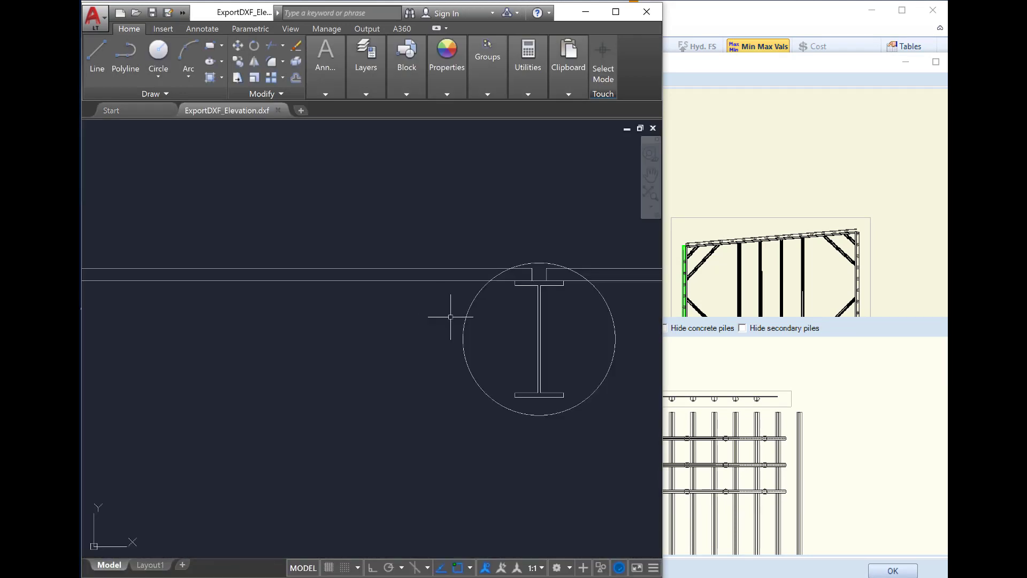
pyautogui.moveTo(662, 257); pyautogui.dragTo(813, 260)
pyautogui.scroll(-10, 667, 257)
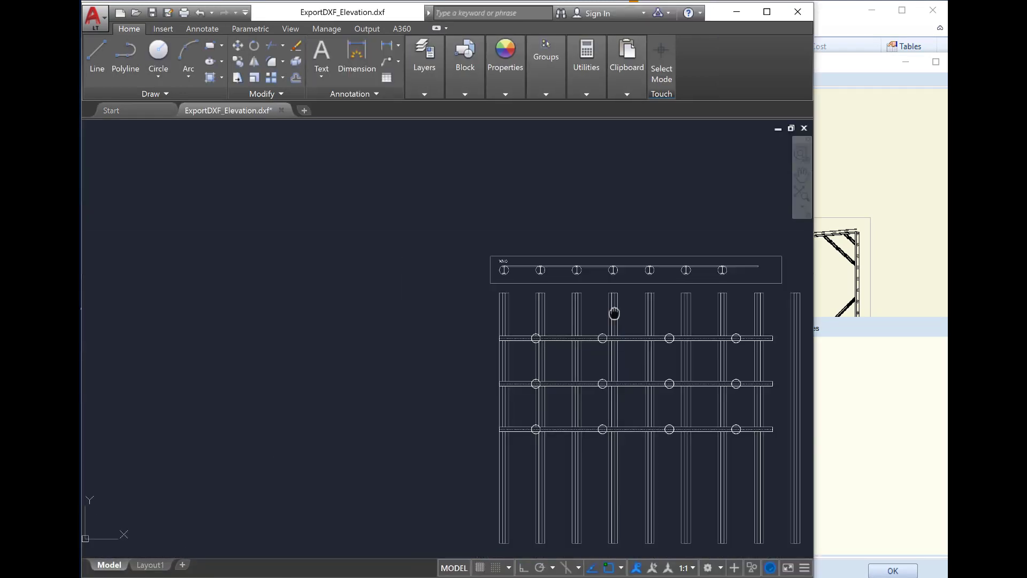
pyautogui.moveTo(614, 313); pyautogui.dragTo(497, 275)
# Examine the soldier piles and the uppermost waler of the elevation by selecting them, and clear the selection
pyautogui.click(569, 268)
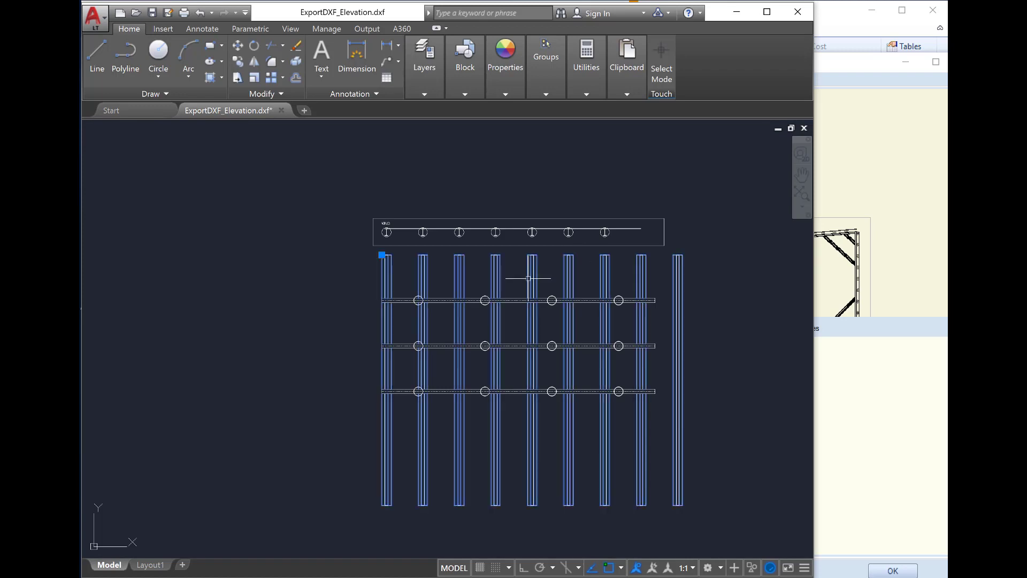
pyautogui.scroll(6, 529, 278)
pyautogui.scroll(-2, 522, 300)
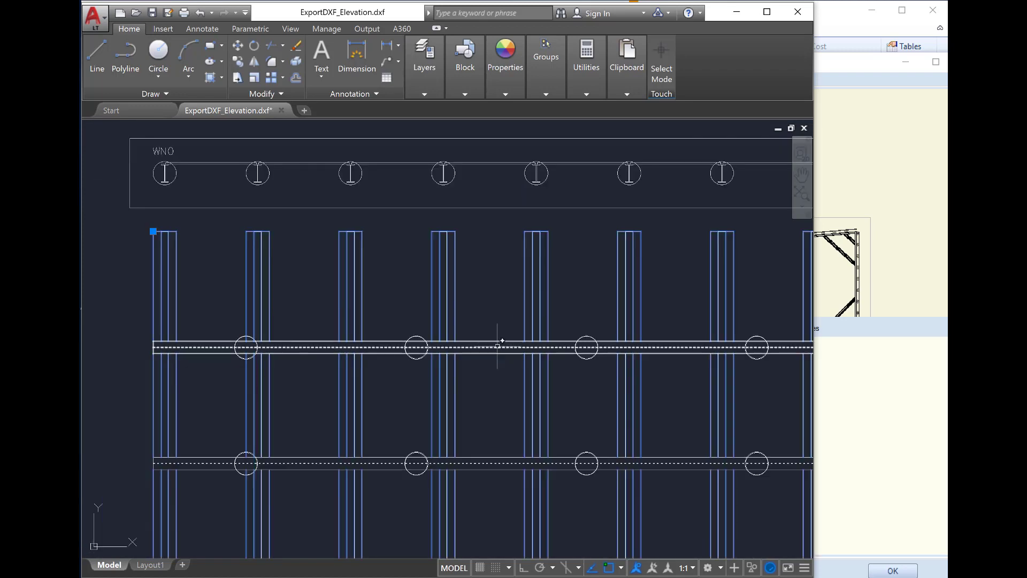
pyautogui.click(498, 346)
pyautogui.scroll(-4, 498, 346)
pyautogui.rightClick(497, 346)
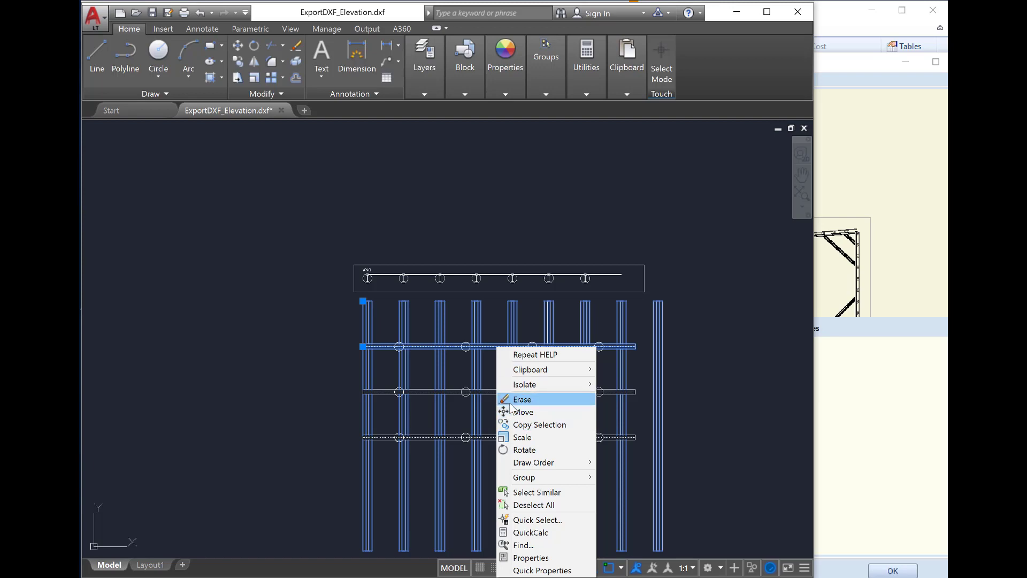
pyautogui.press('Escape')
pyautogui.press('Escape')
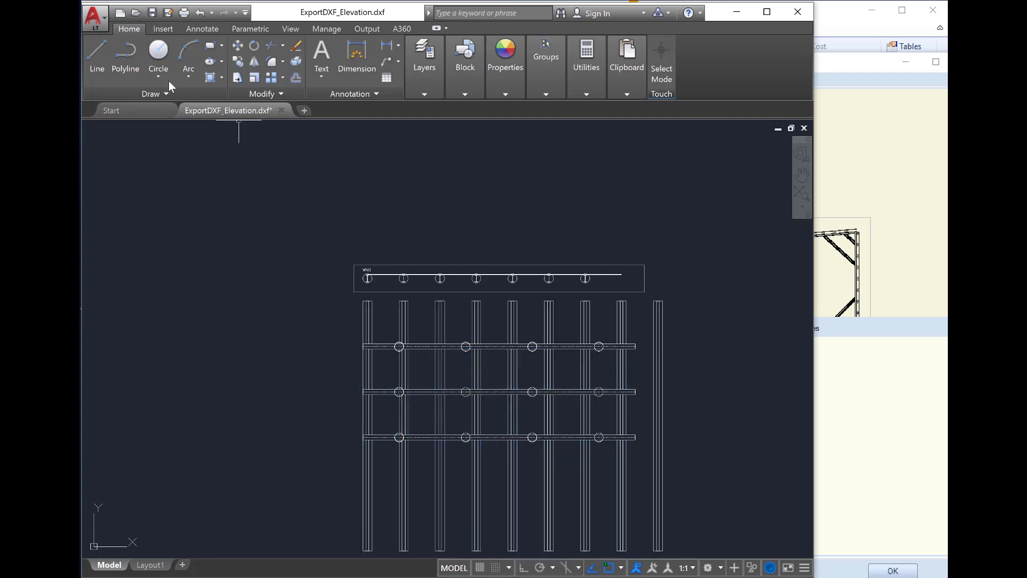
# Open the ExportDXF_WallSection file from the EXPORT DRAWINGS TO DXF folder and show the full wall section
pyautogui.click(139, 9)
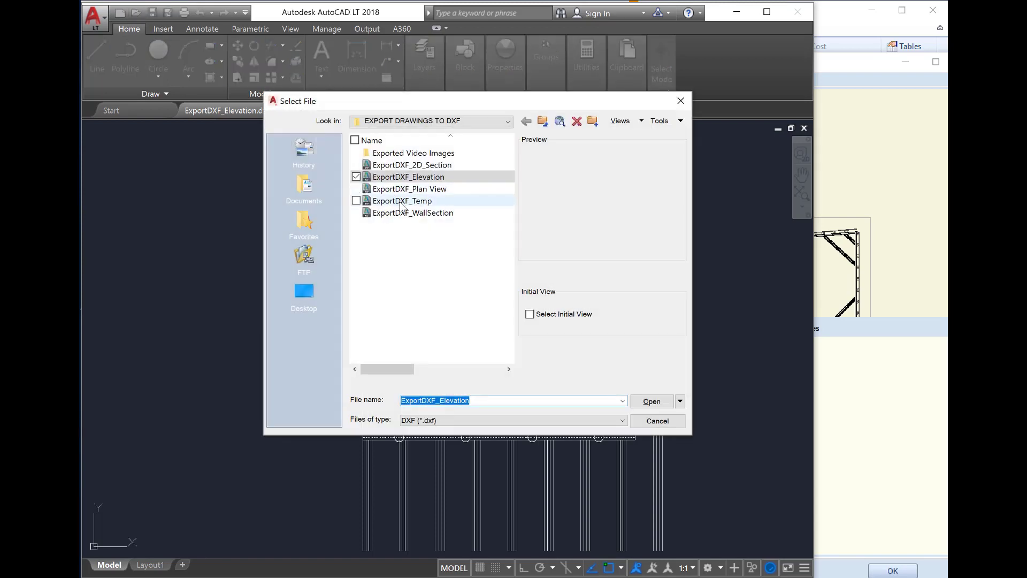
pyautogui.doubleClick(402, 213)
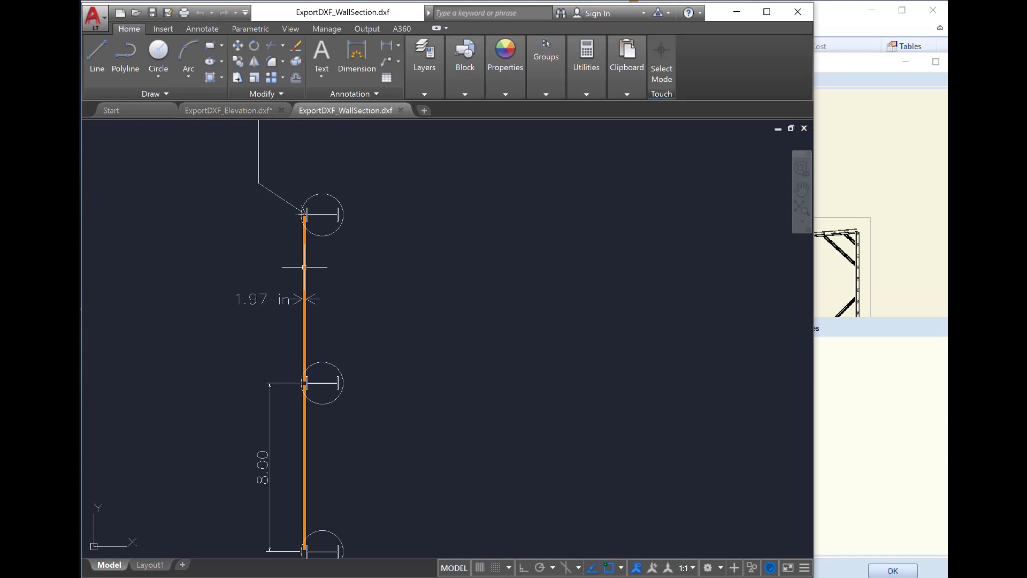
pyautogui.scroll(-4, 304, 269)
# Examine the uppermost pile's steel beam by selecting it, and open its W18x65 label for text editing, then cancel
pyautogui.click(311, 245)
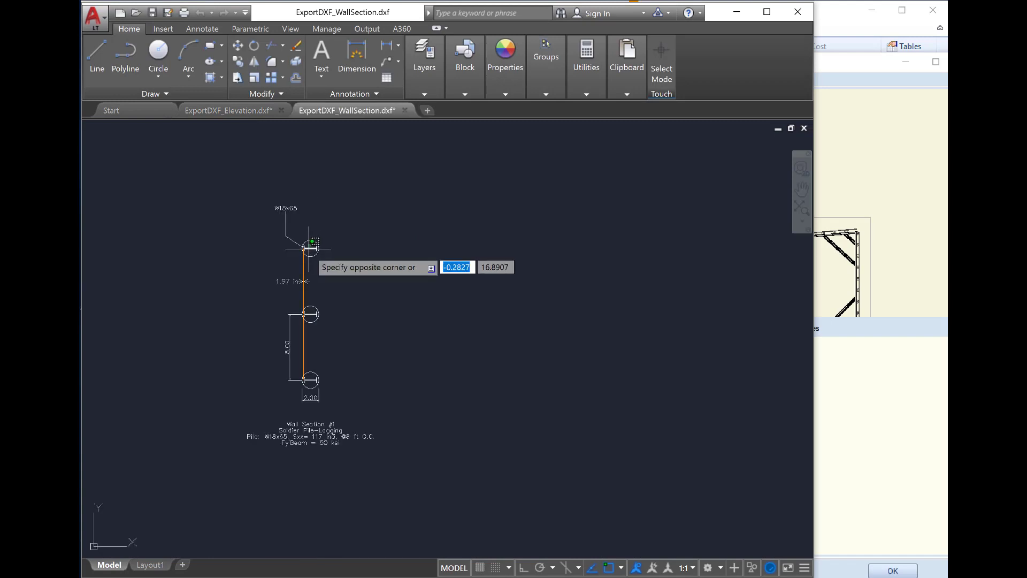
pyautogui.click(312, 242)
pyautogui.scroll(8, 310, 241)
pyautogui.scroll(-6, 308, 250)
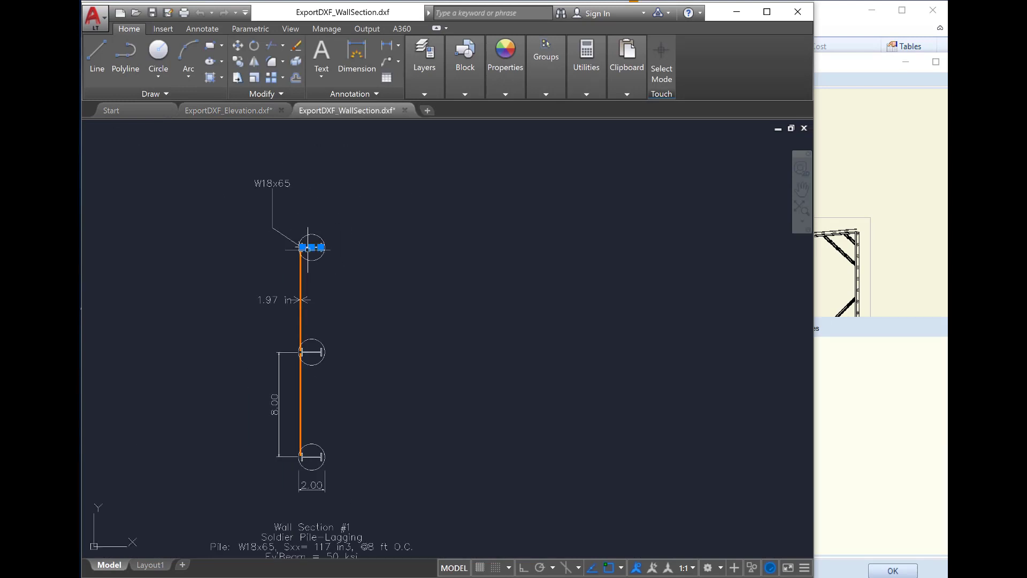
pyautogui.click(272, 183)
pyautogui.doubleClick(273, 184)
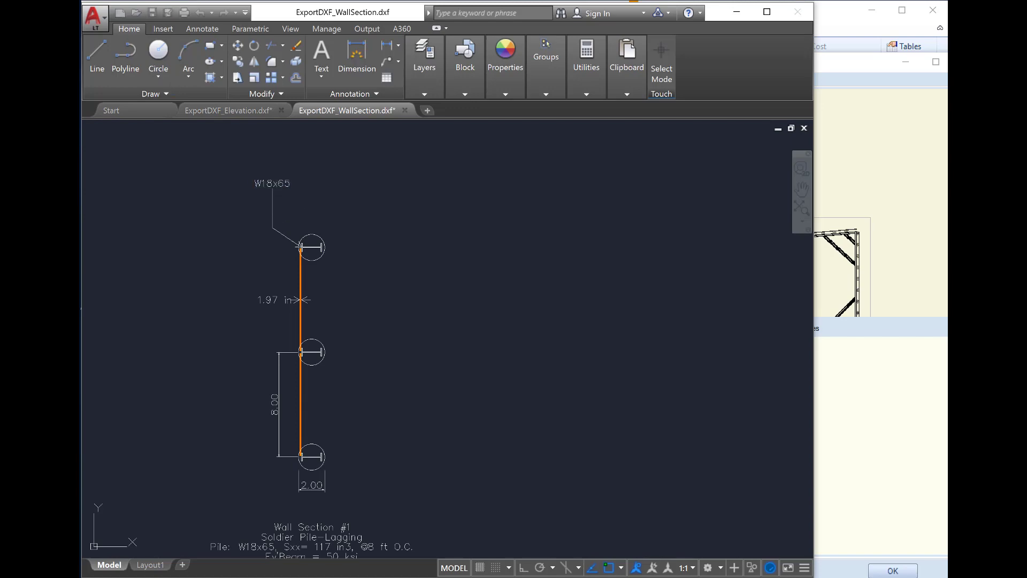
pyautogui.press('Escape')
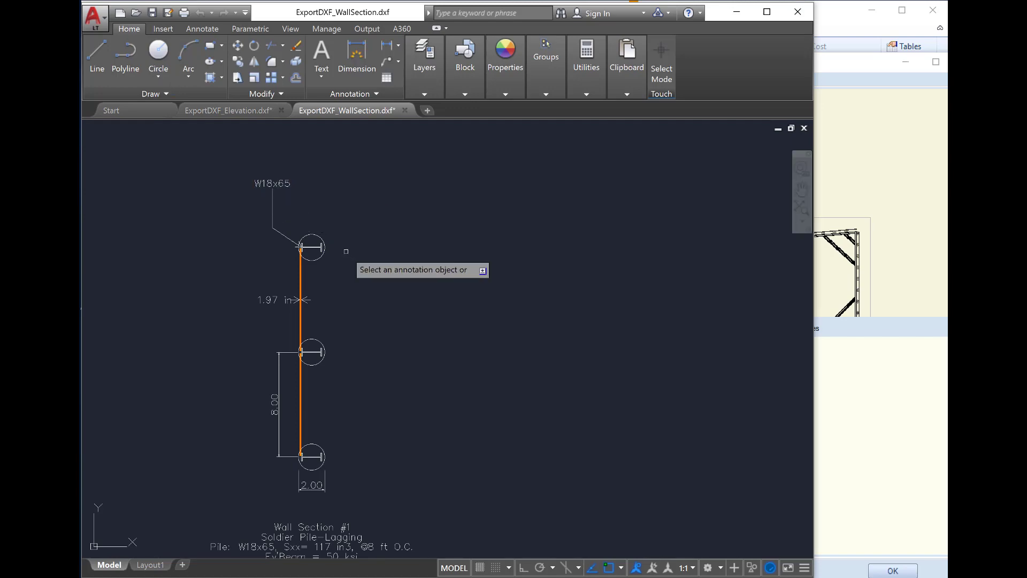